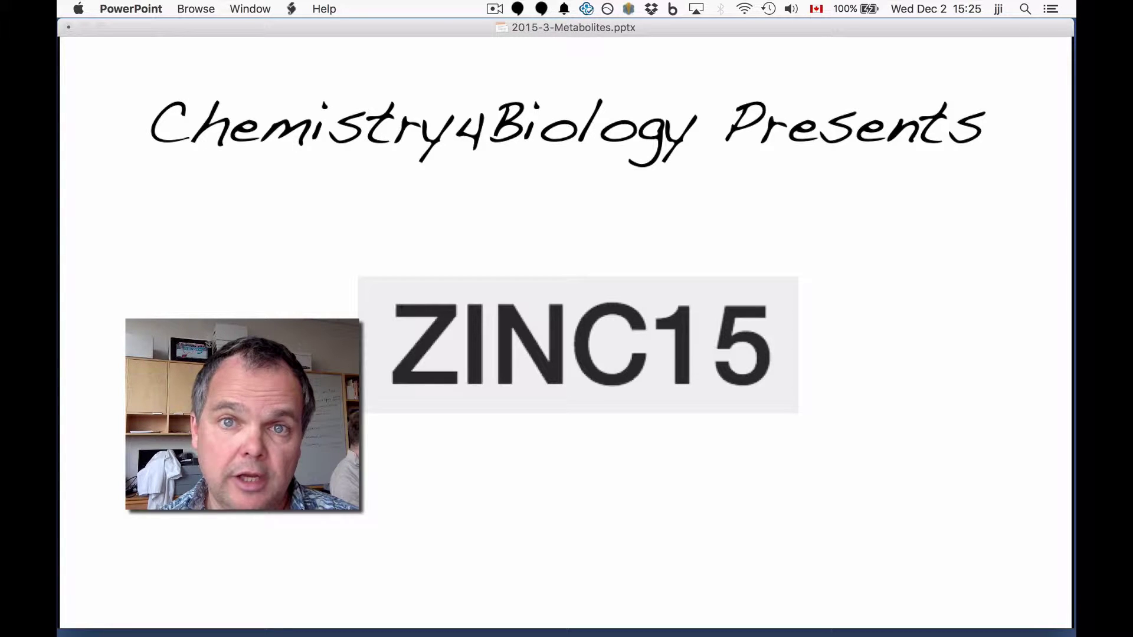
Step through the credits slide, revealing the Irwin Lab, Shoichet Lab and NIH funding lines, to the episode title
key("Right")
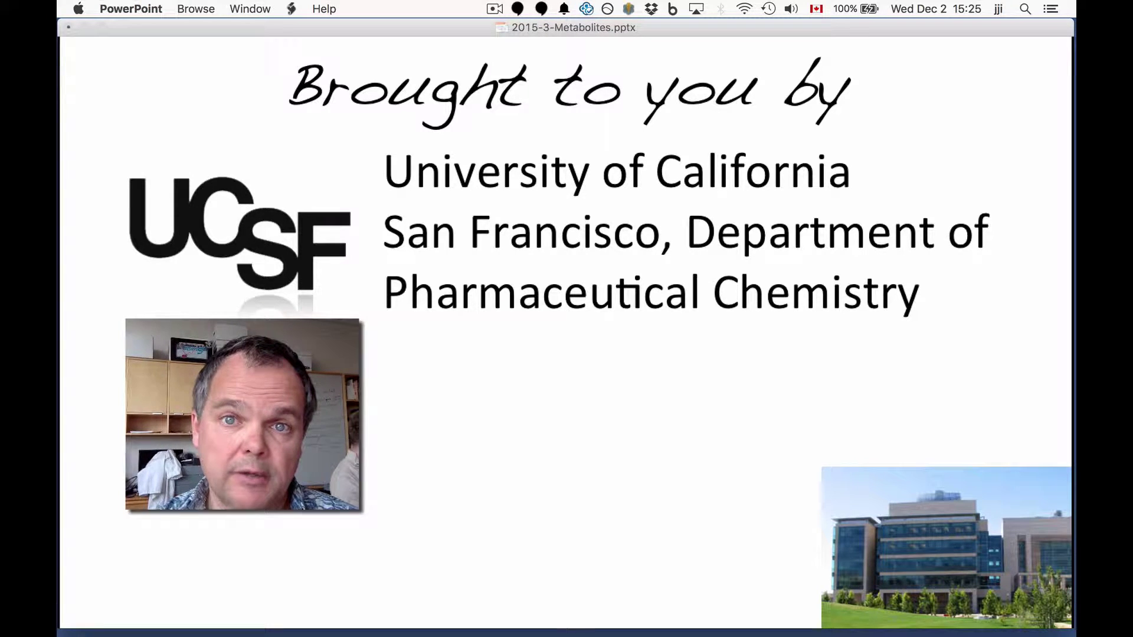
key("Right")
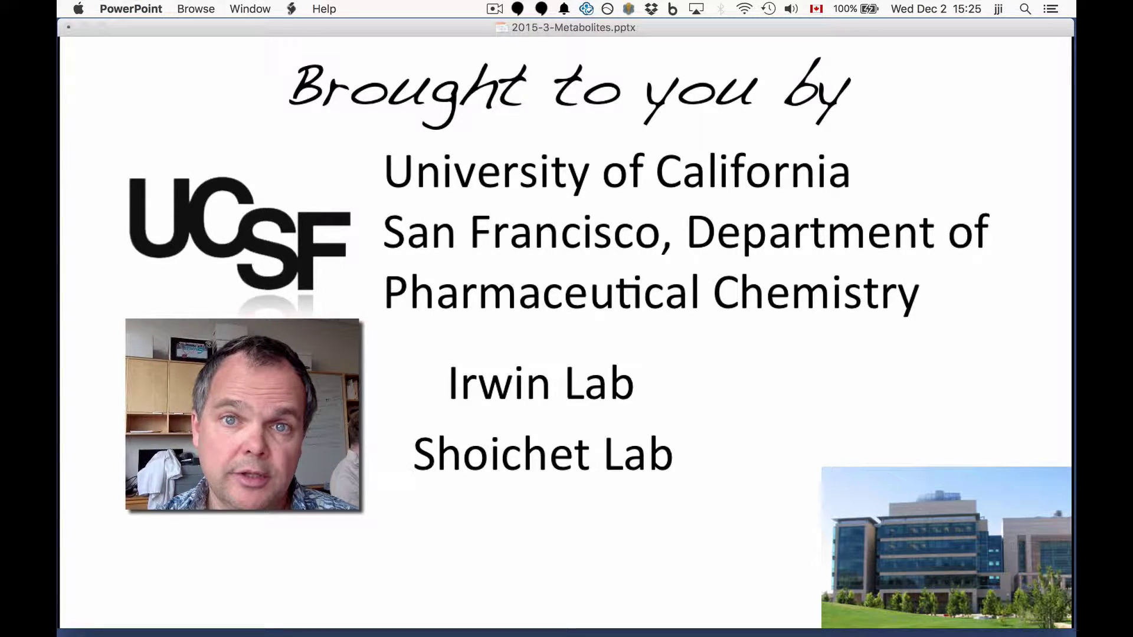
key("Right")
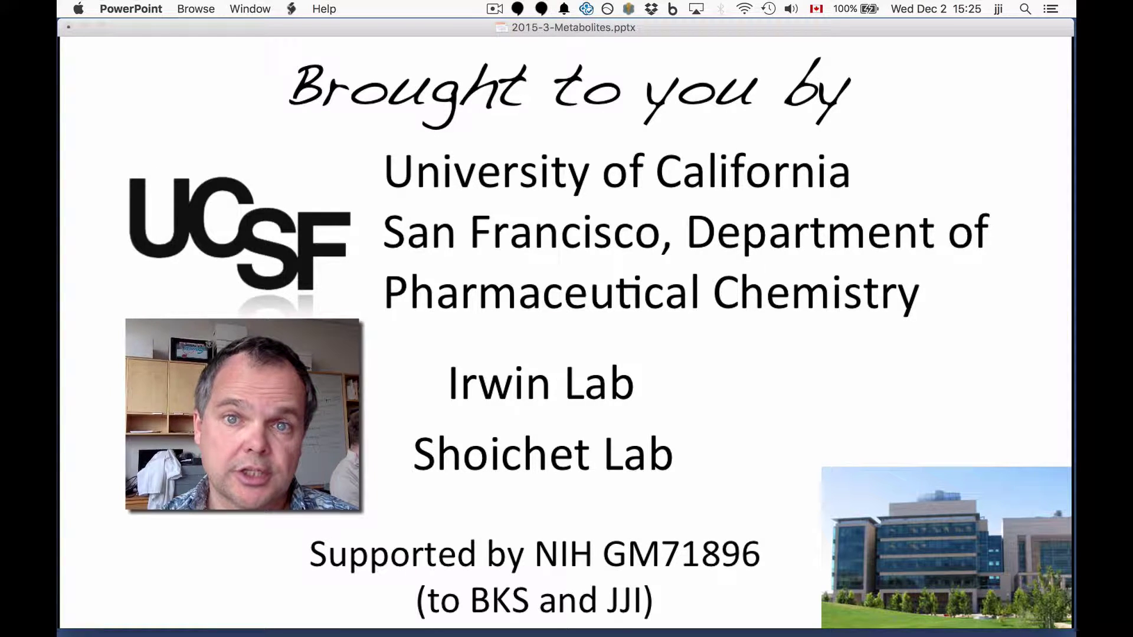
key("Right")
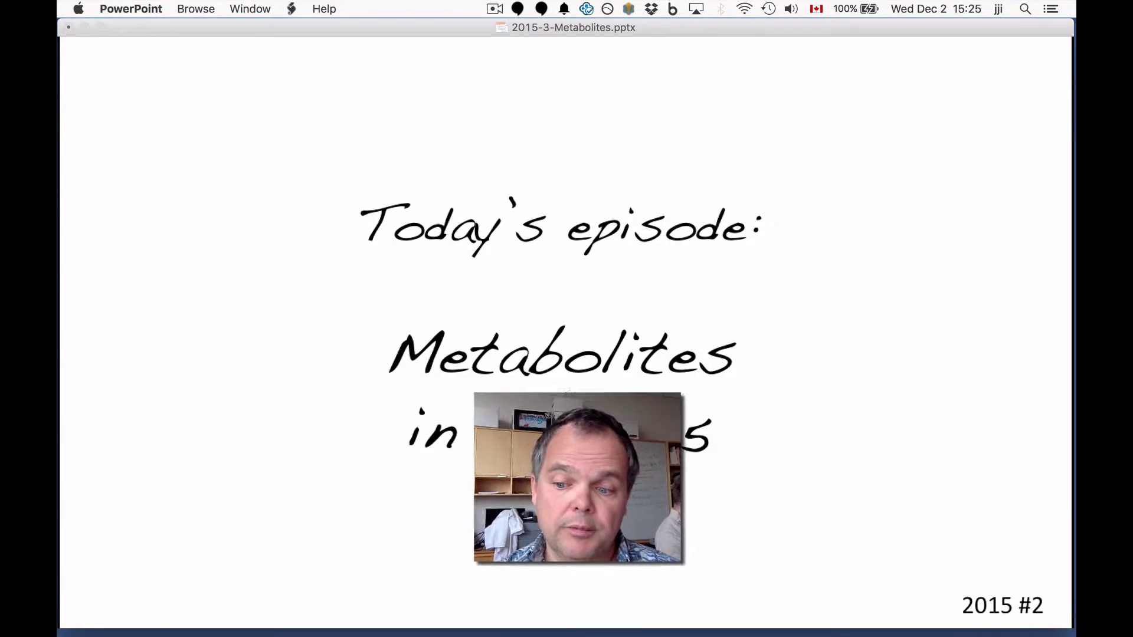
Show the 'How are metabolites classified?' table slide, then advance to the empty Caveats slide
key("Right")
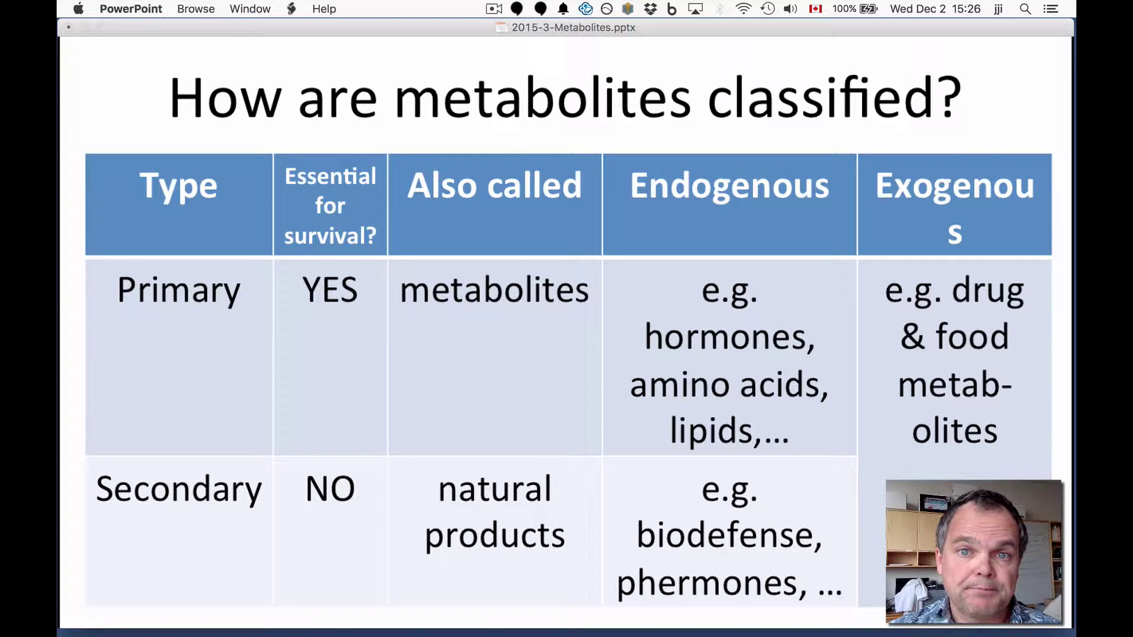
key("Right")
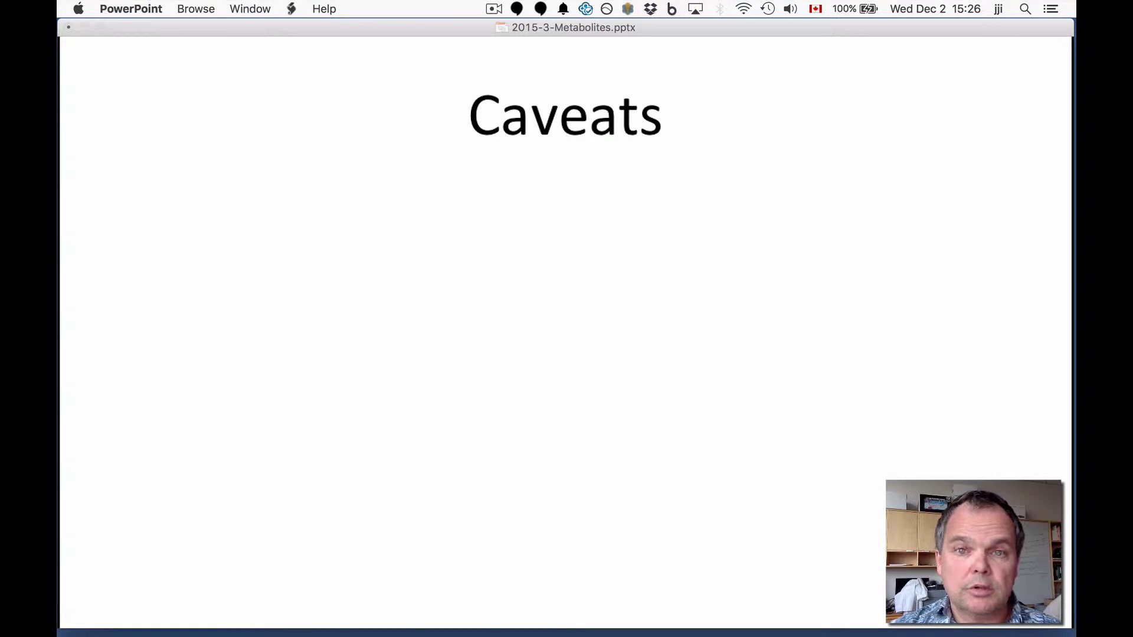
Reveal the natural products, biogenic, metabolites and questionable-case caveats, then advance to the next slide
key("Right")
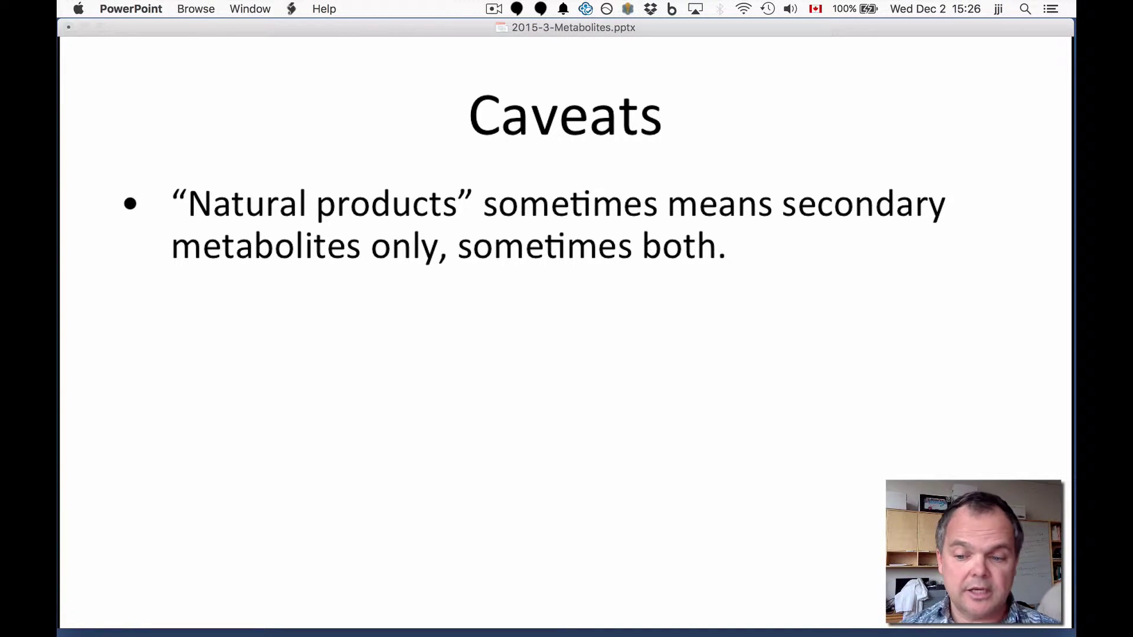
key("Right")
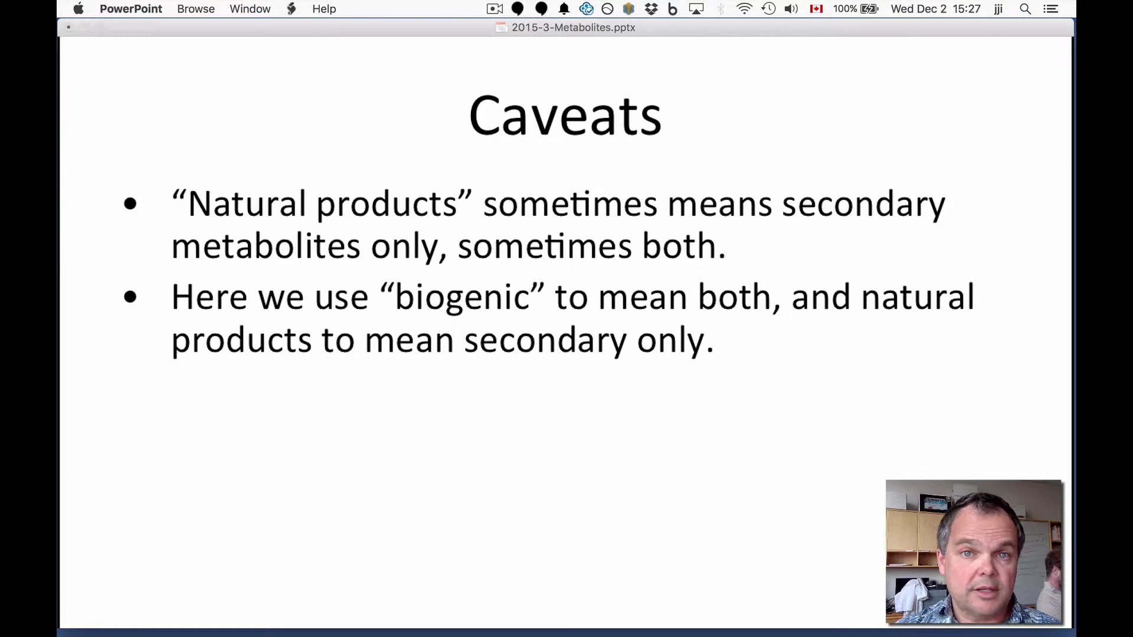
key("Right")
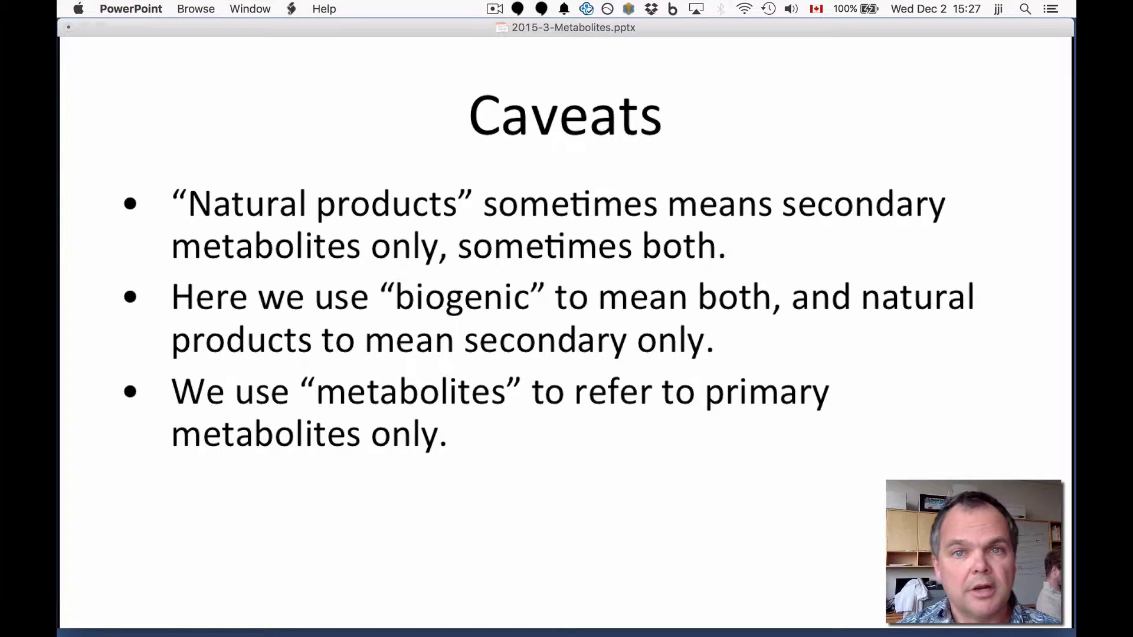
key("Right")
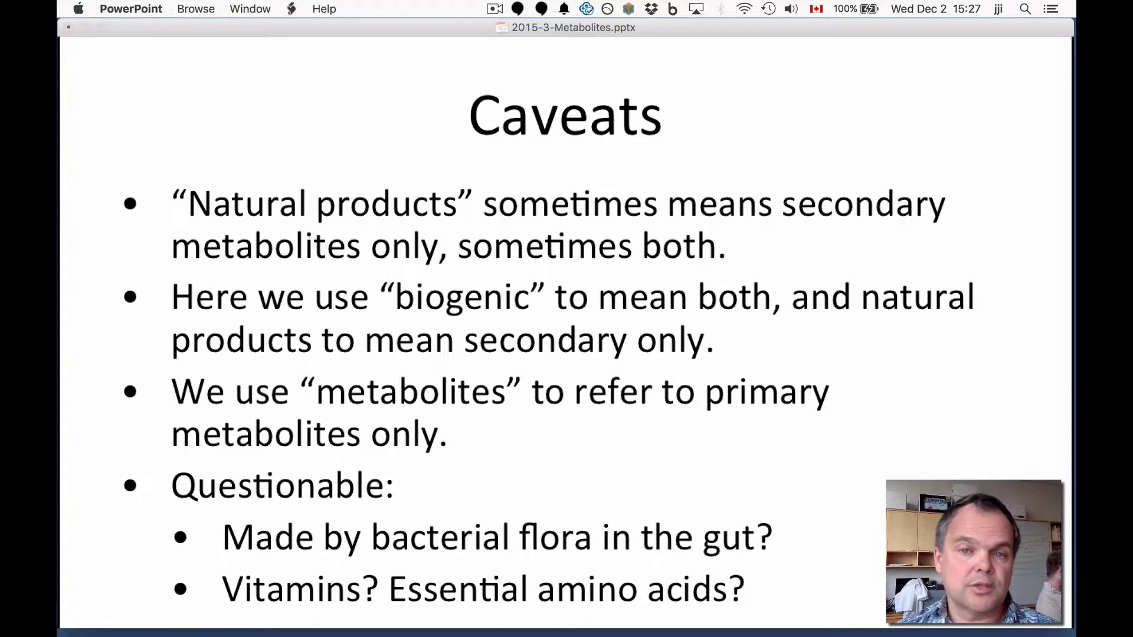
key("Right")
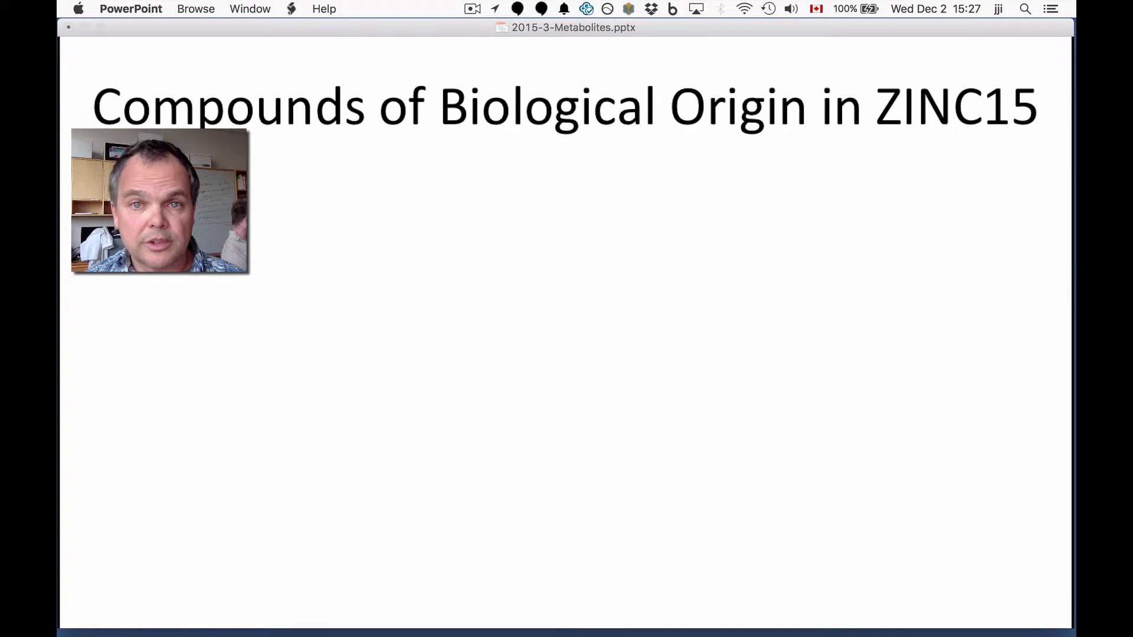
Build the Endogenous, Metabolites, Natural Products and Biogenic diagram layers, then show the ZINC 15 article slide
key("Right")
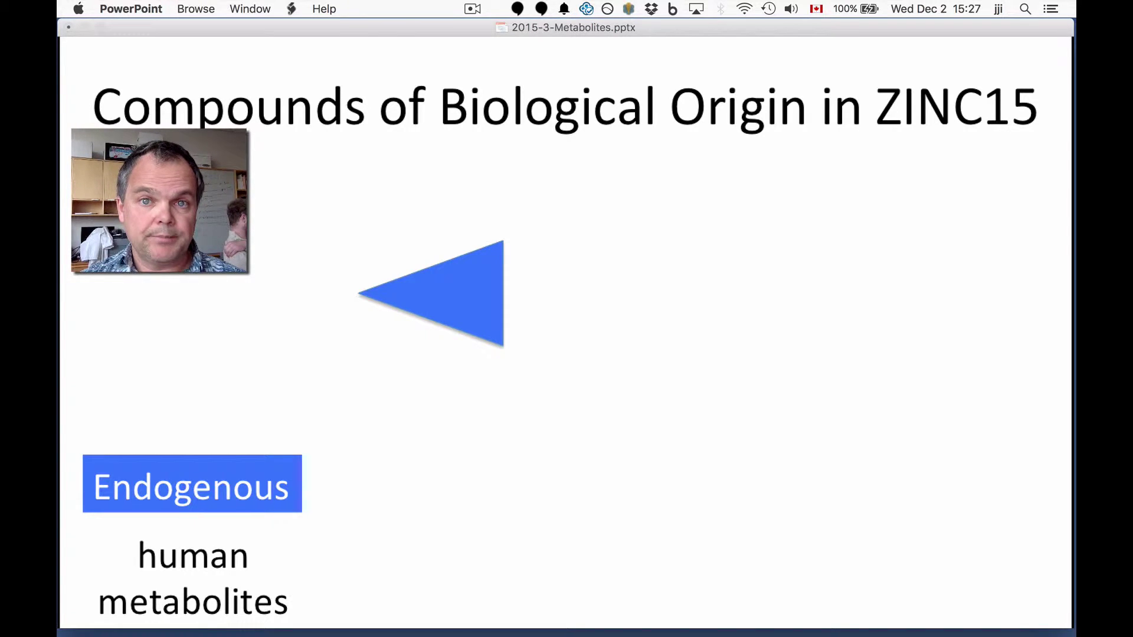
key("Right")
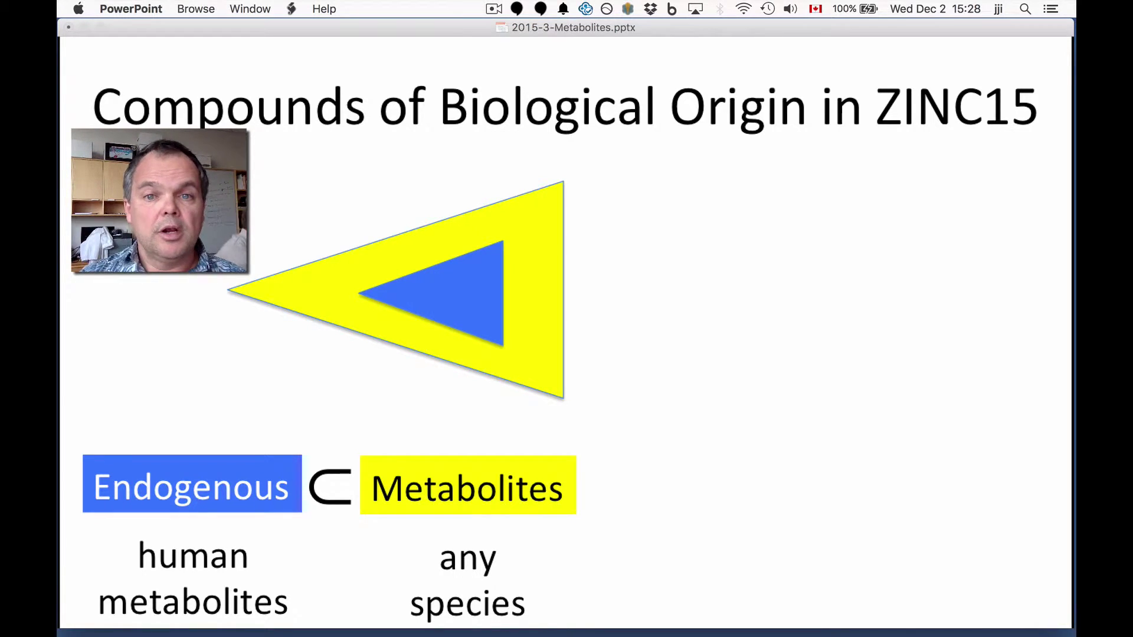
key("Right")
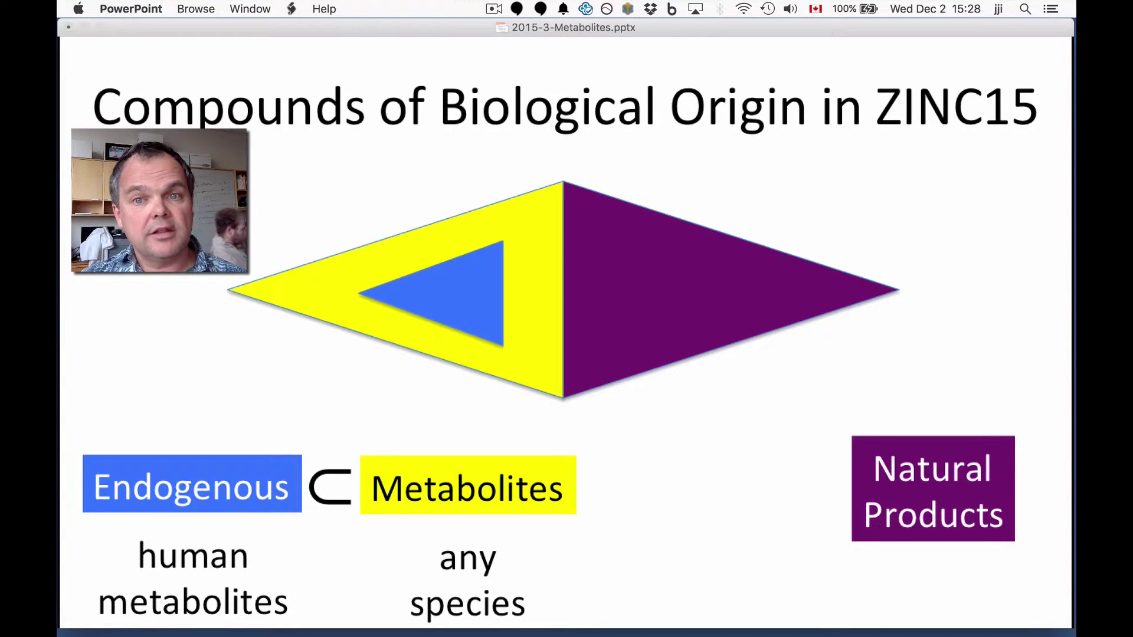
key("Right")
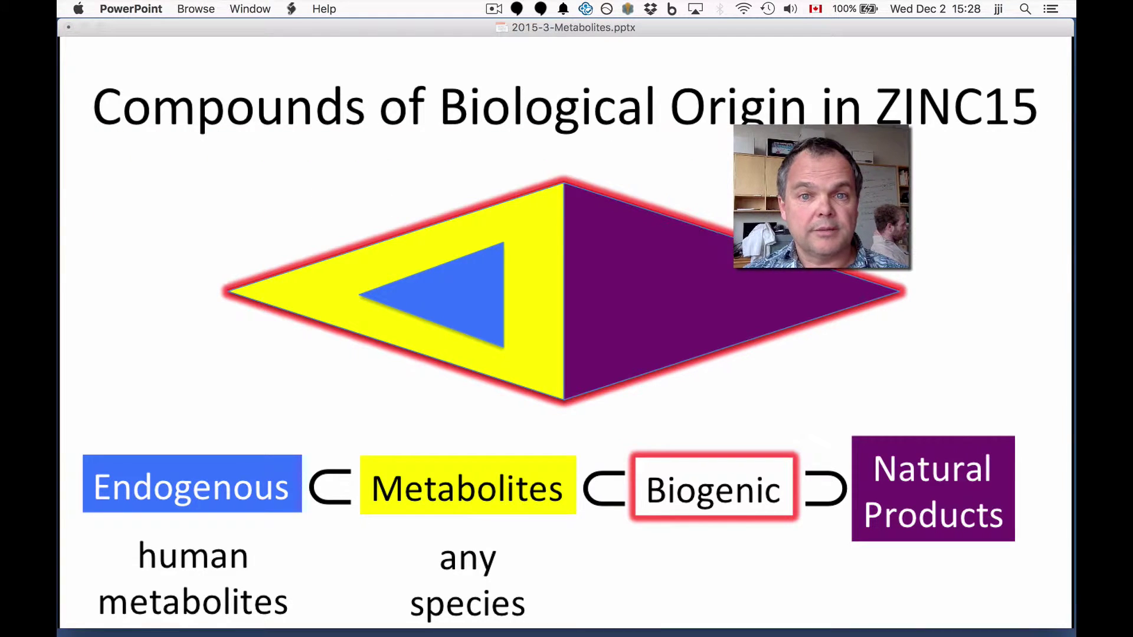
key("Right")
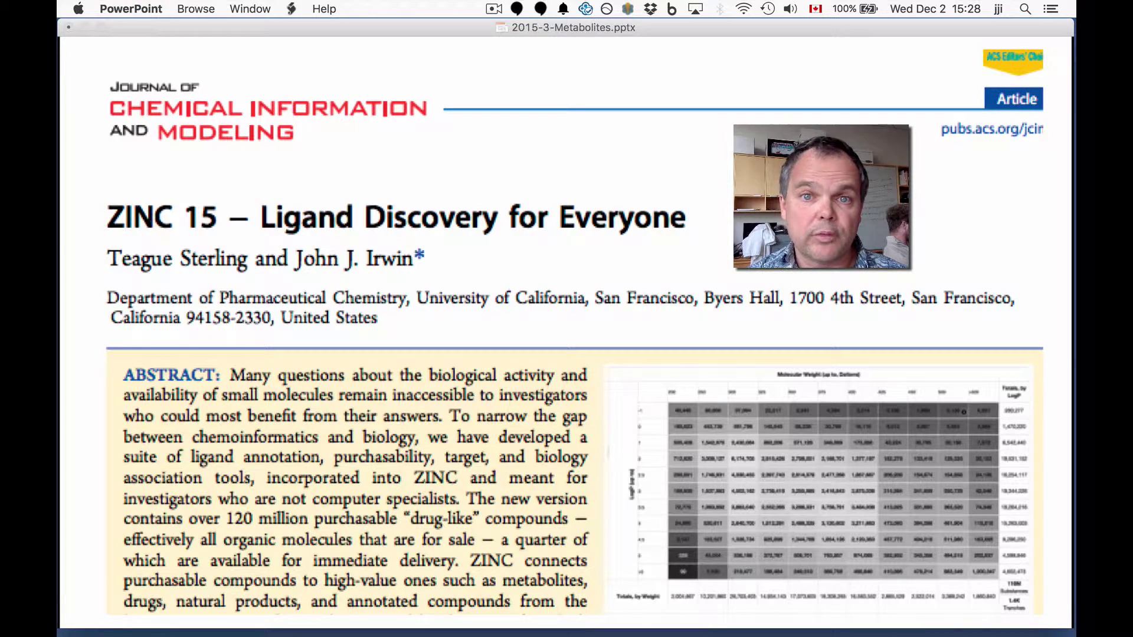
End the slideshow and switch to the Chrome Space showing zinc15.docking.org
key("Right")
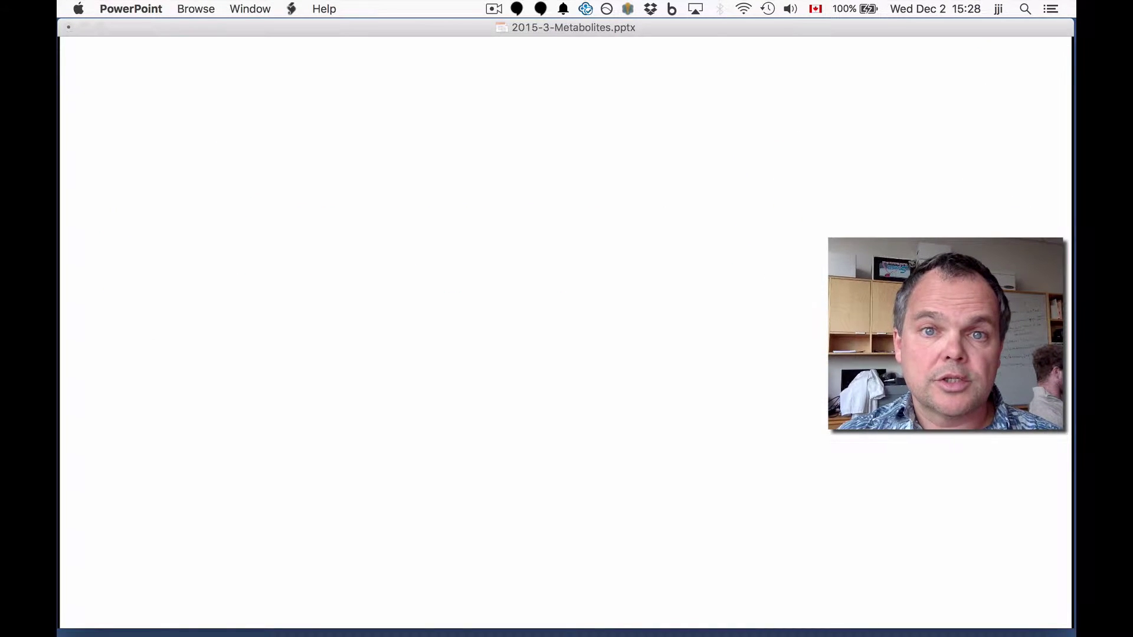
key("super+Tab")
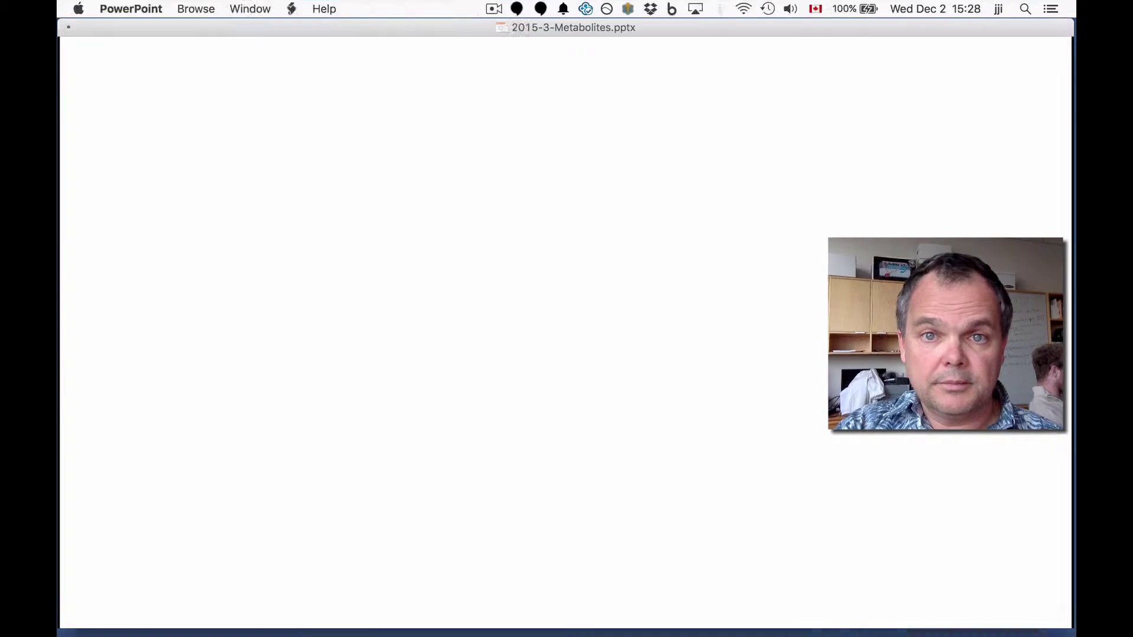
key("ctrl+Right")
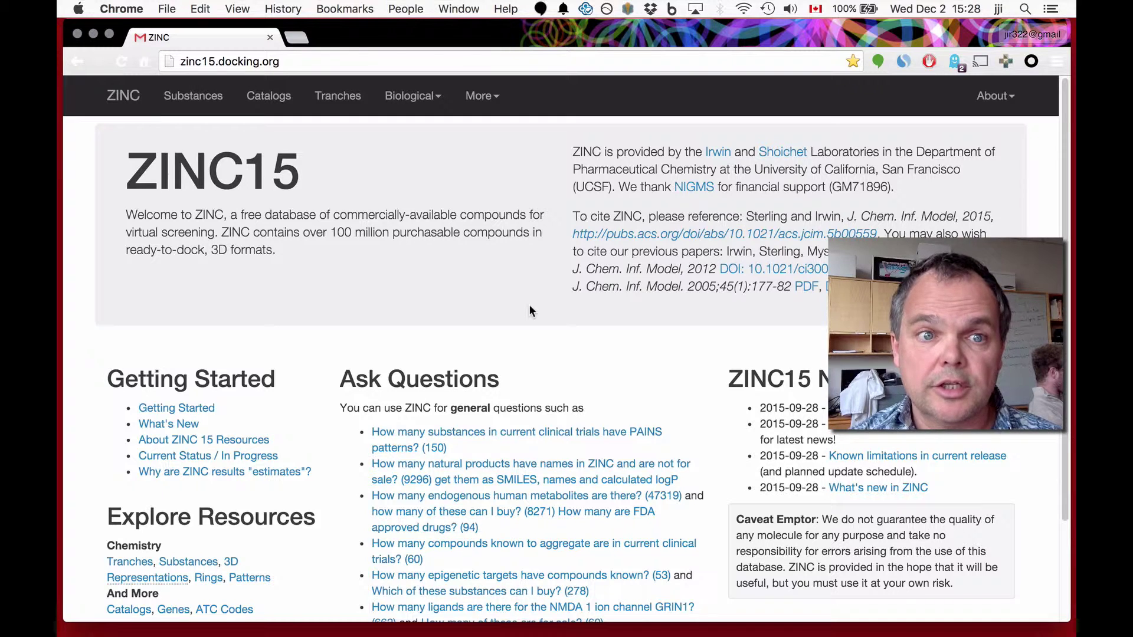
Open the ZINC15 substance subsets table and scroll from Availability down to the Biogenic section
left_click(207, 111)
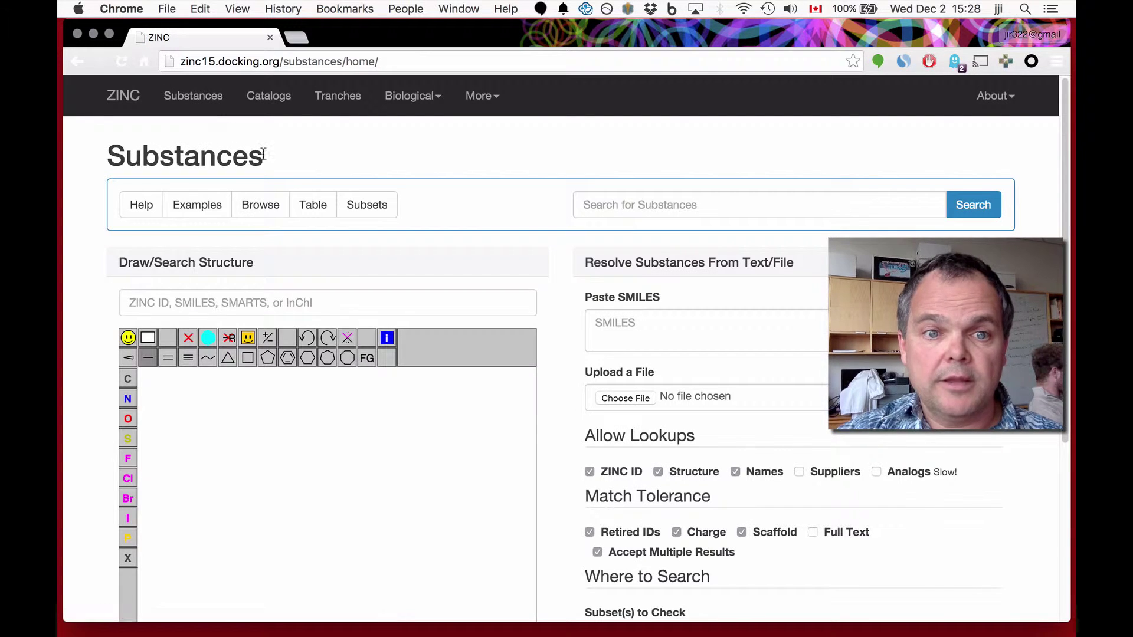
left_click(367, 207)
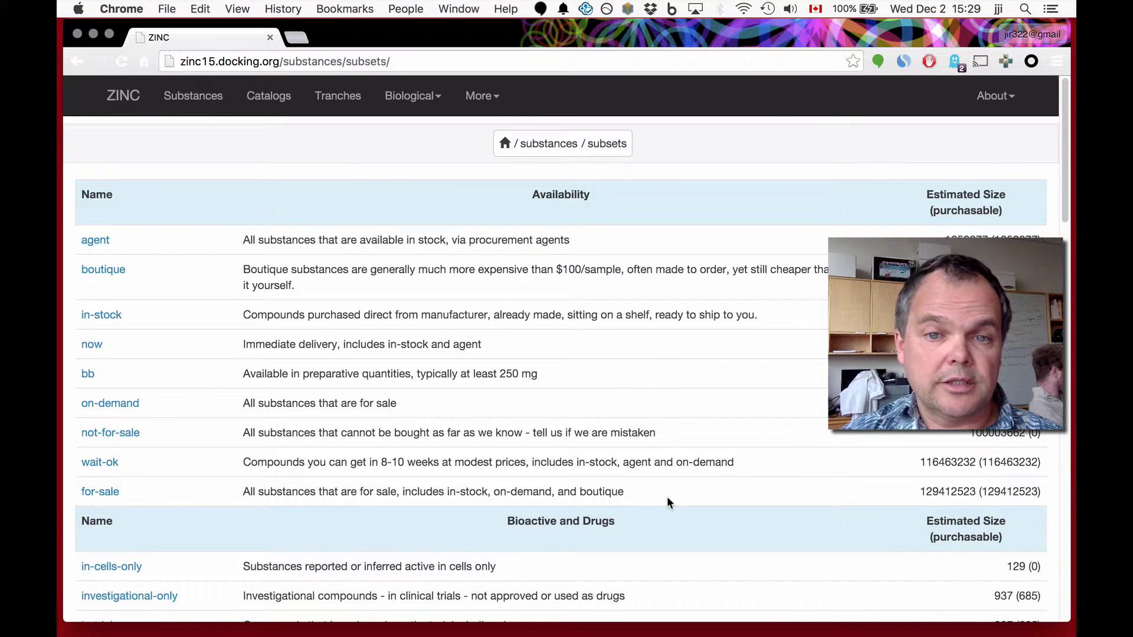
scroll(667, 498, "down", 5)
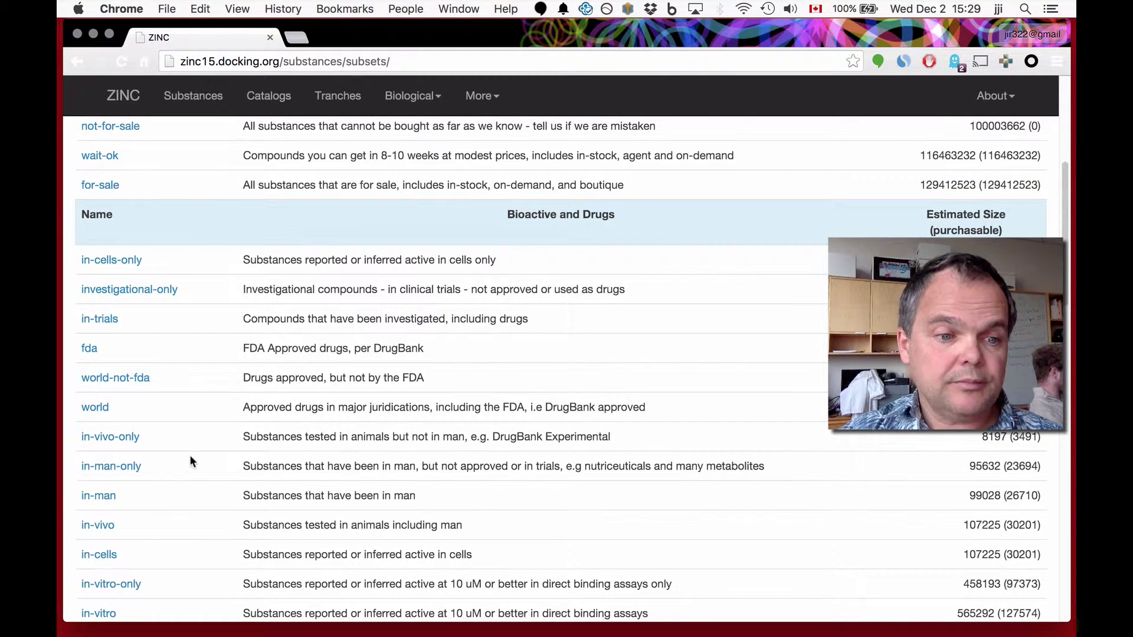
scroll(190, 457, "down", 6)
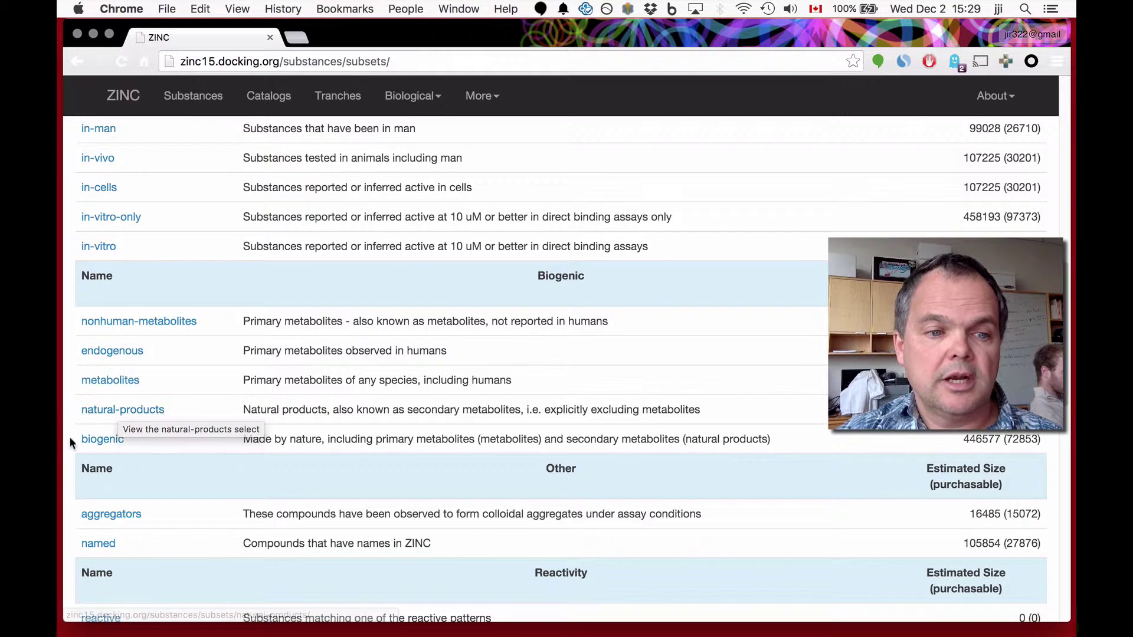
Open the 'metabolites' subset from the Biogenic table to list compounds like Aspirin and Baclofen
left_click(119, 385)
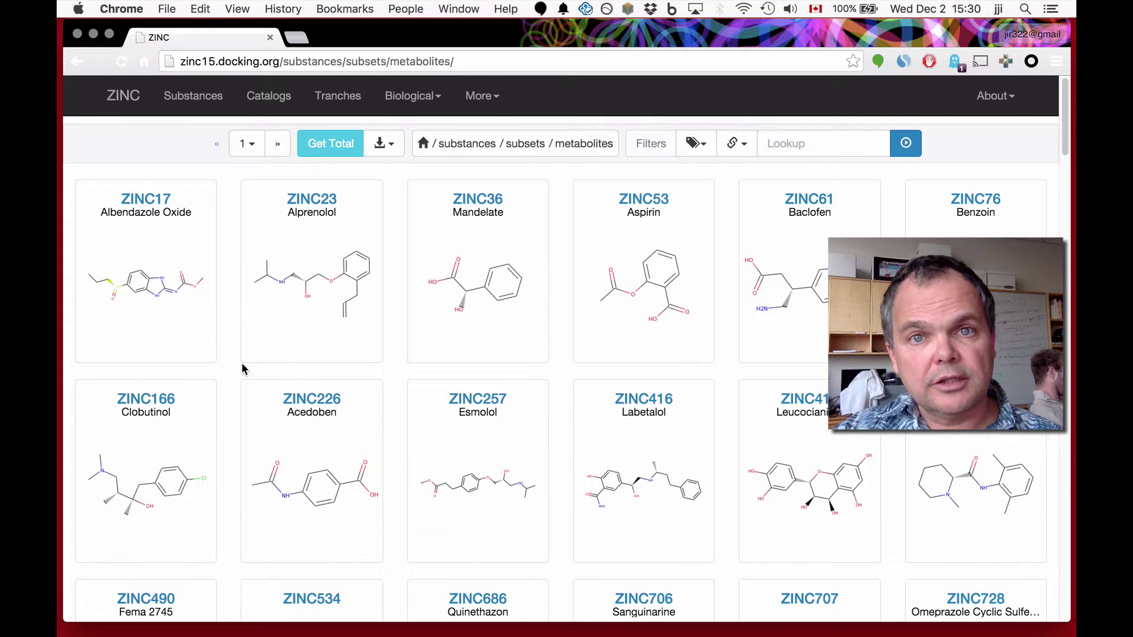
Open the 'endogenous' catalog subset, listing DiPeptides (Hao), Phosphate sugars (EFI), HMDB Endogenous and Isoprenoids
left_click(269, 104)
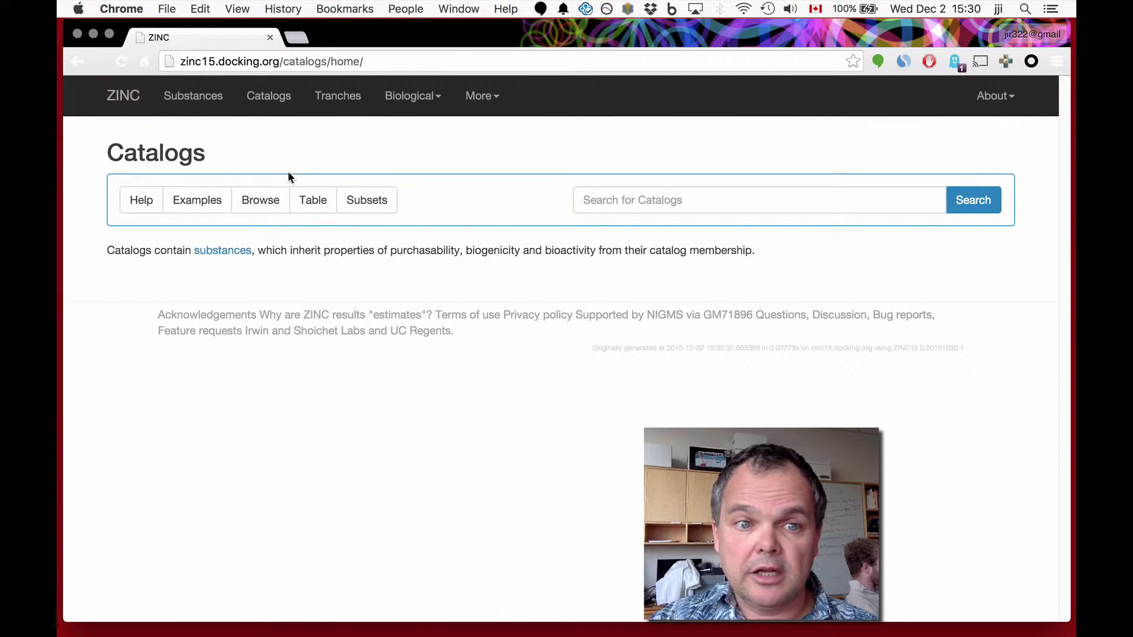
left_click(367, 204)
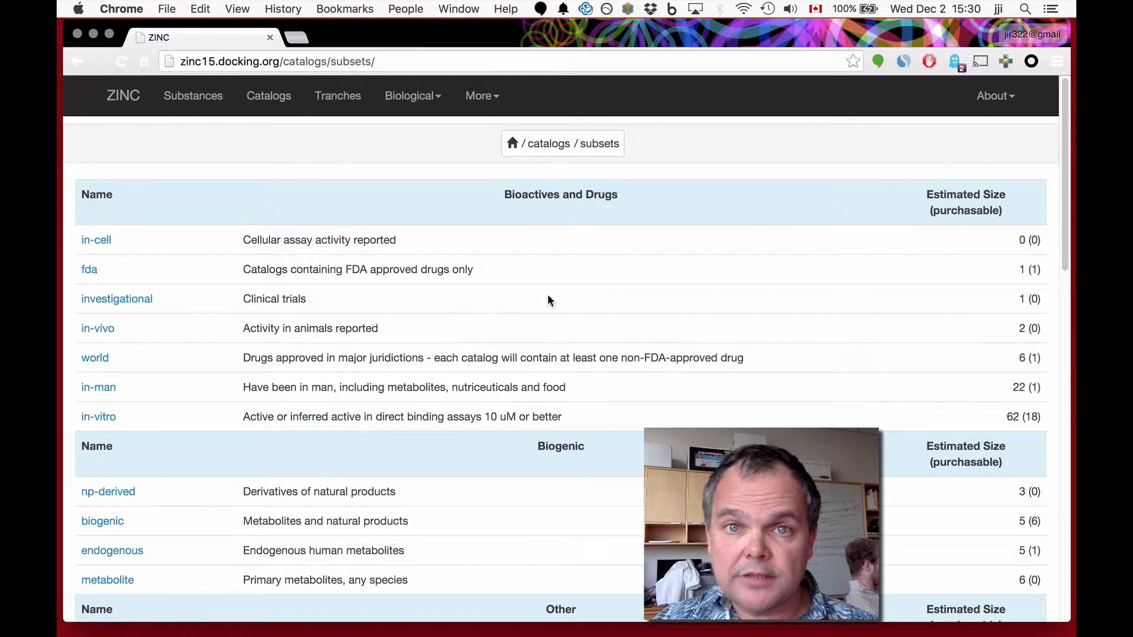
scroll(547, 299, "down", 5)
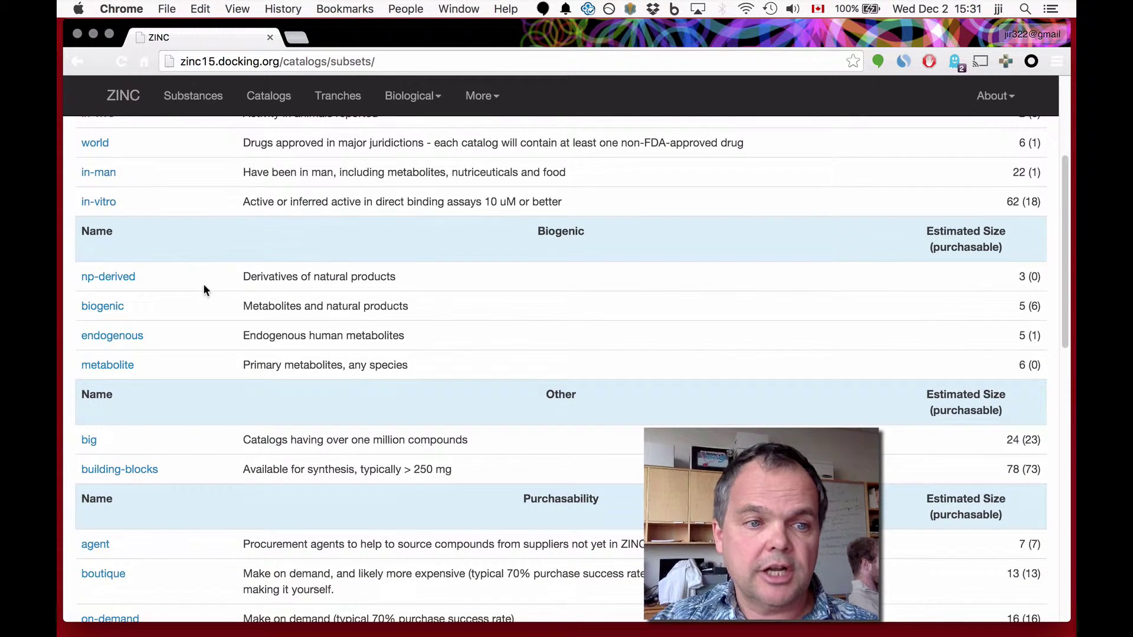
left_click(126, 341)
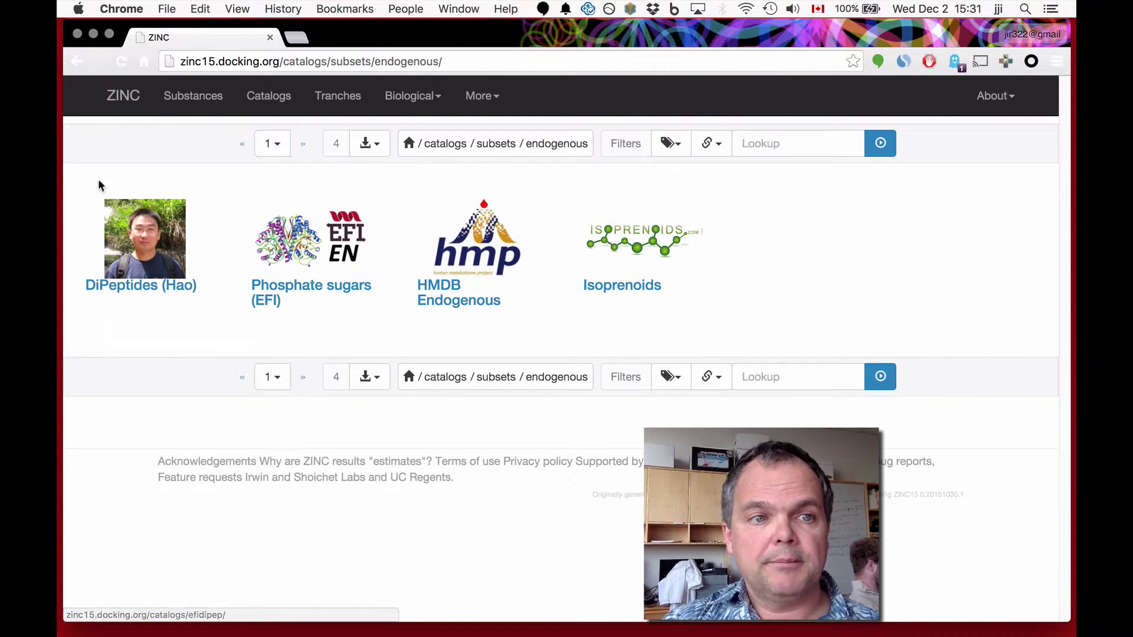
Go back to the catalog subsets list at /catalogs/subsets/
left_click(73, 62)
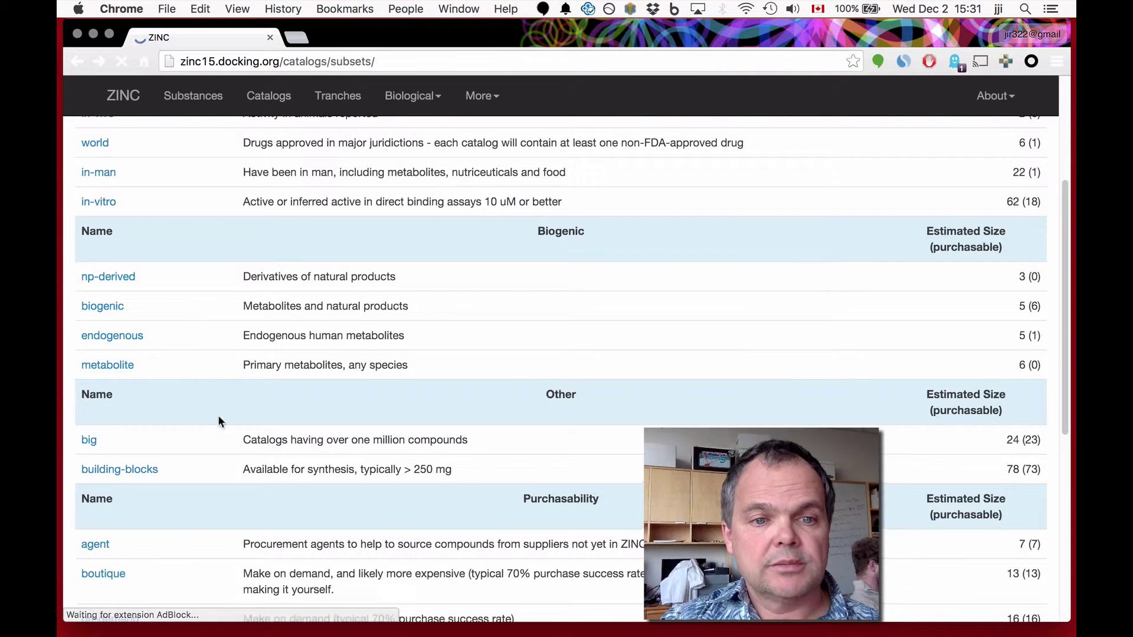
View the catalogs in the 'metabolite' subset, then go back to the catalog subsets list
left_click(119, 364)
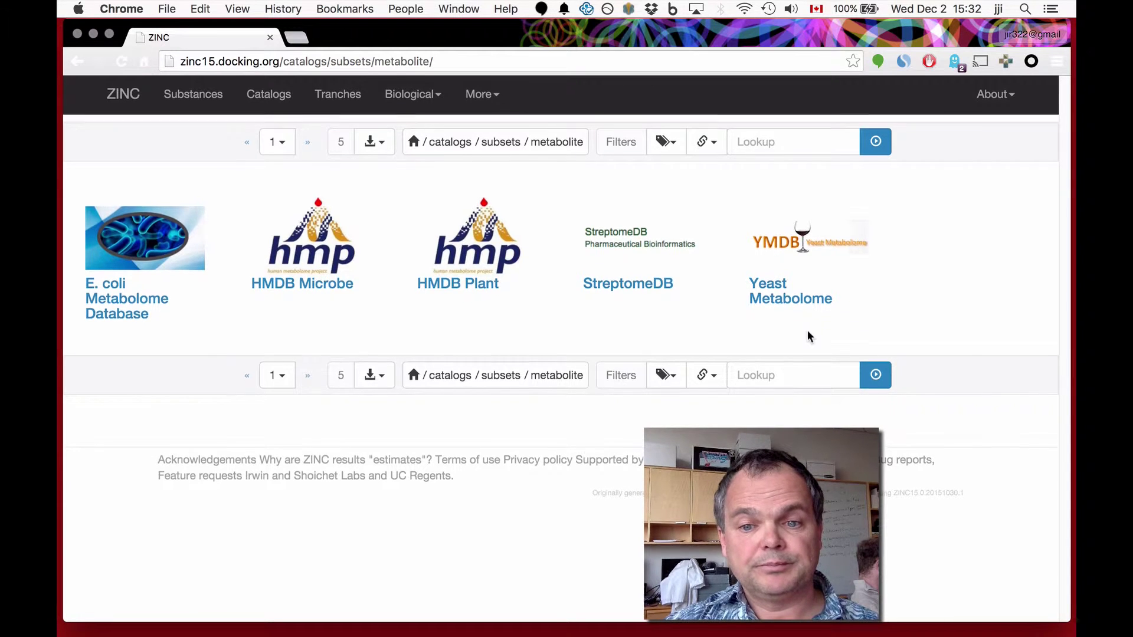
left_click(78, 61)
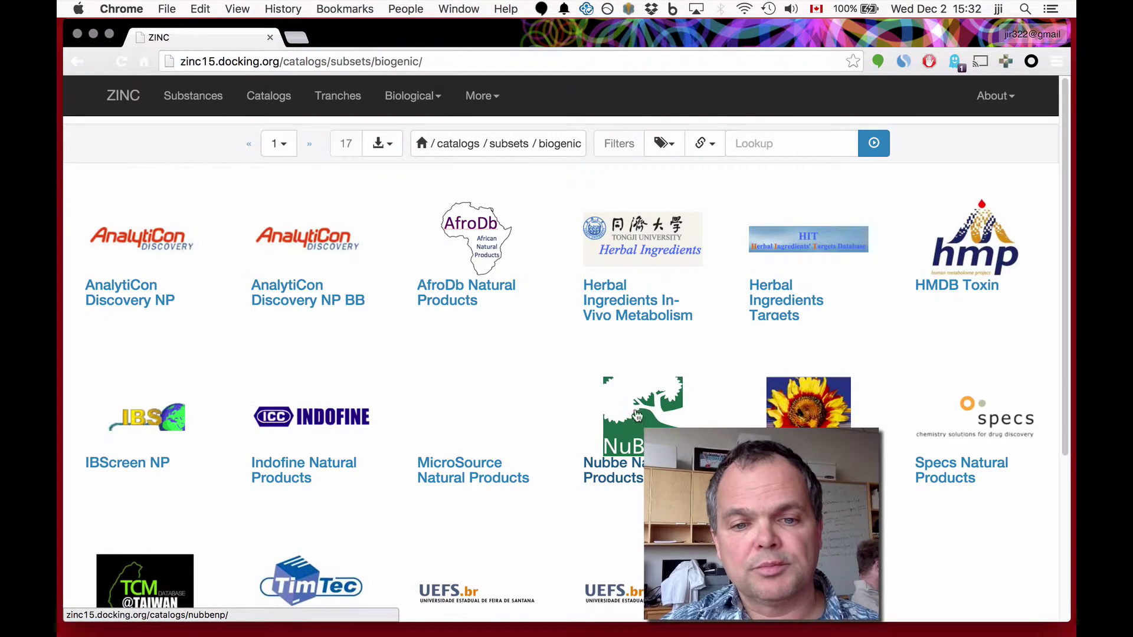
Scroll through the biogenic catalog logos and return to the catalog subsets list
scroll(614, 422, "down", 3)
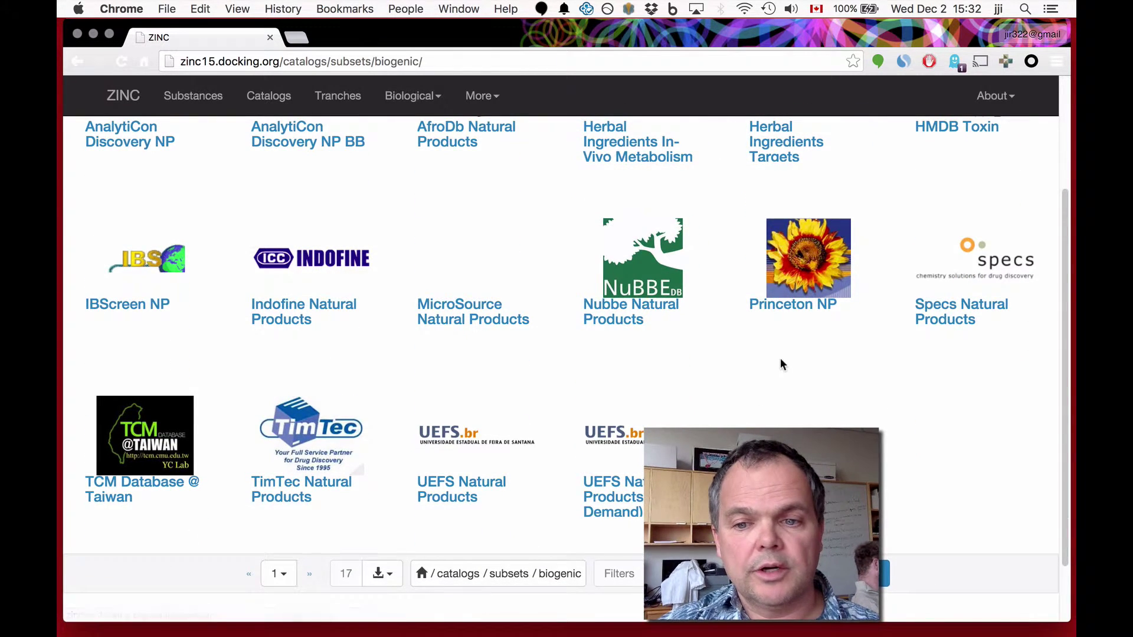
scroll(780, 358, "up", 3)
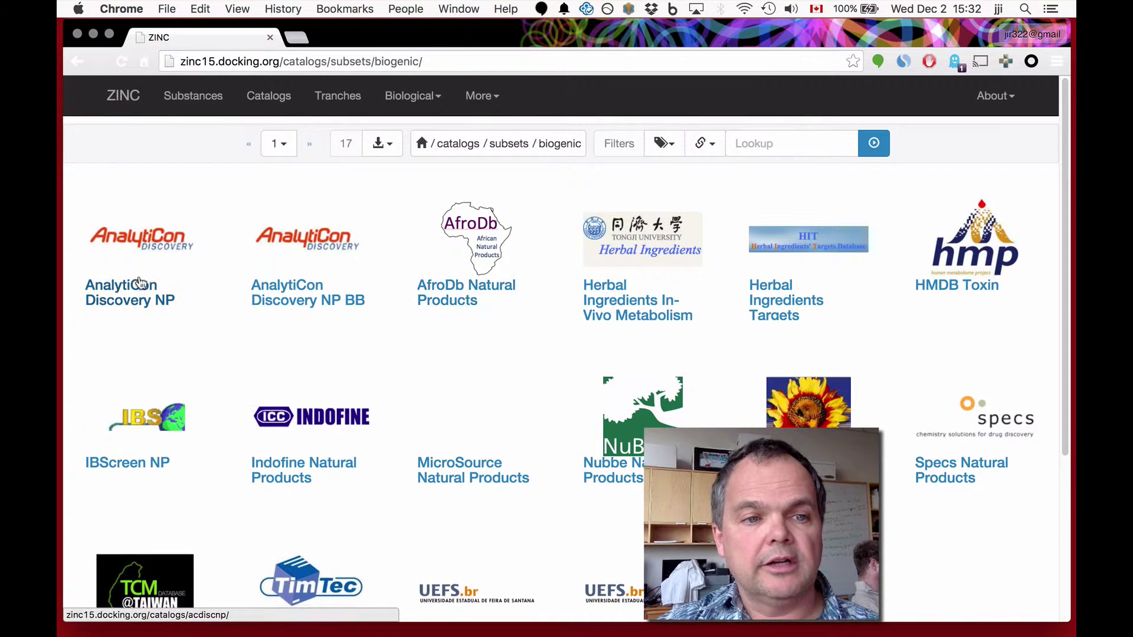
left_click(73, 57)
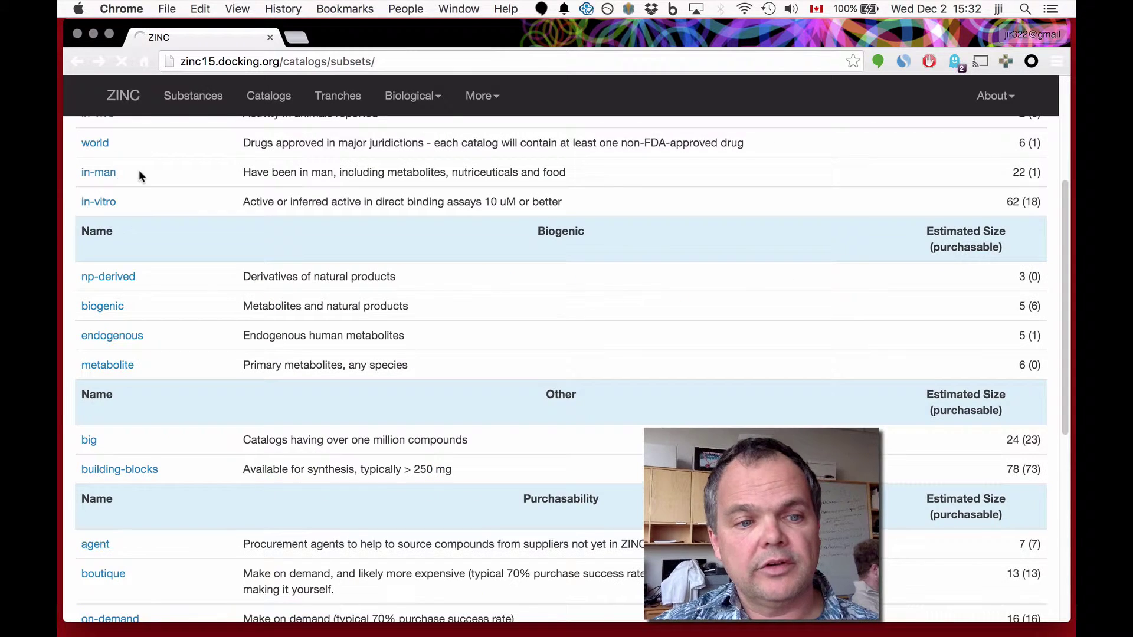
From Substances subsets, open 'metabolites' in the Biogenic table
left_click(199, 106)
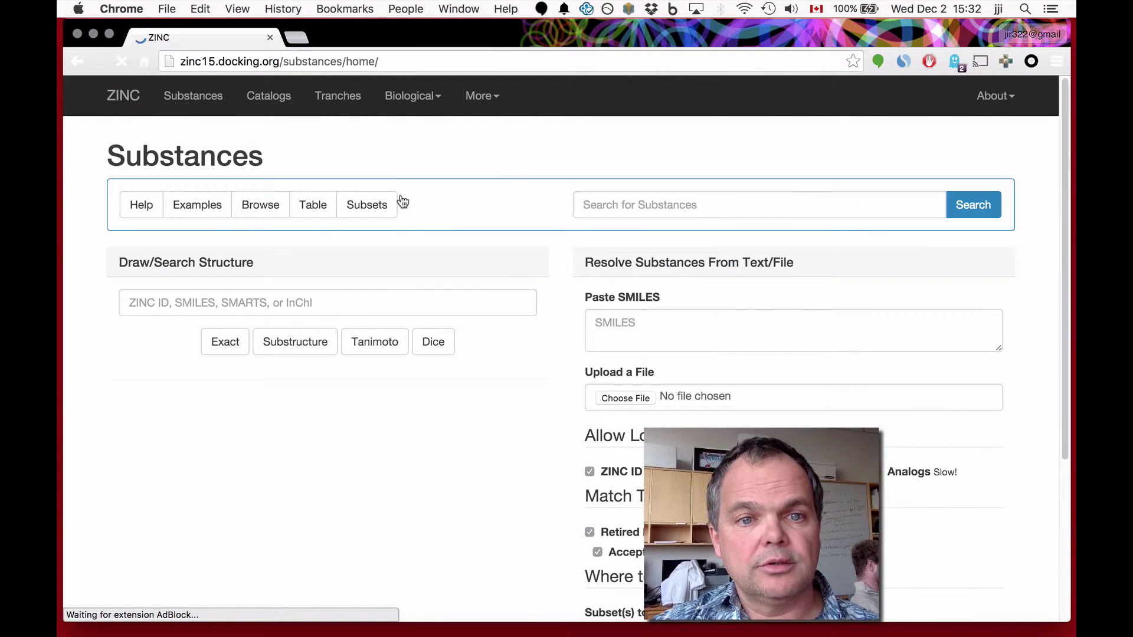
left_click(367, 206)
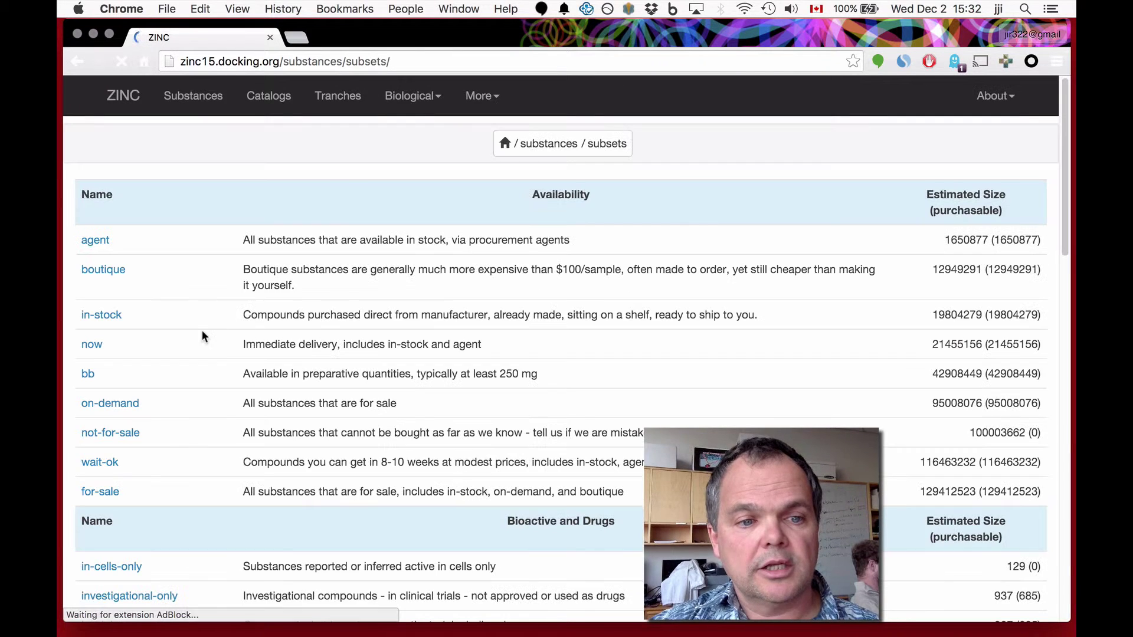
scroll(246, 518, "down", 15)
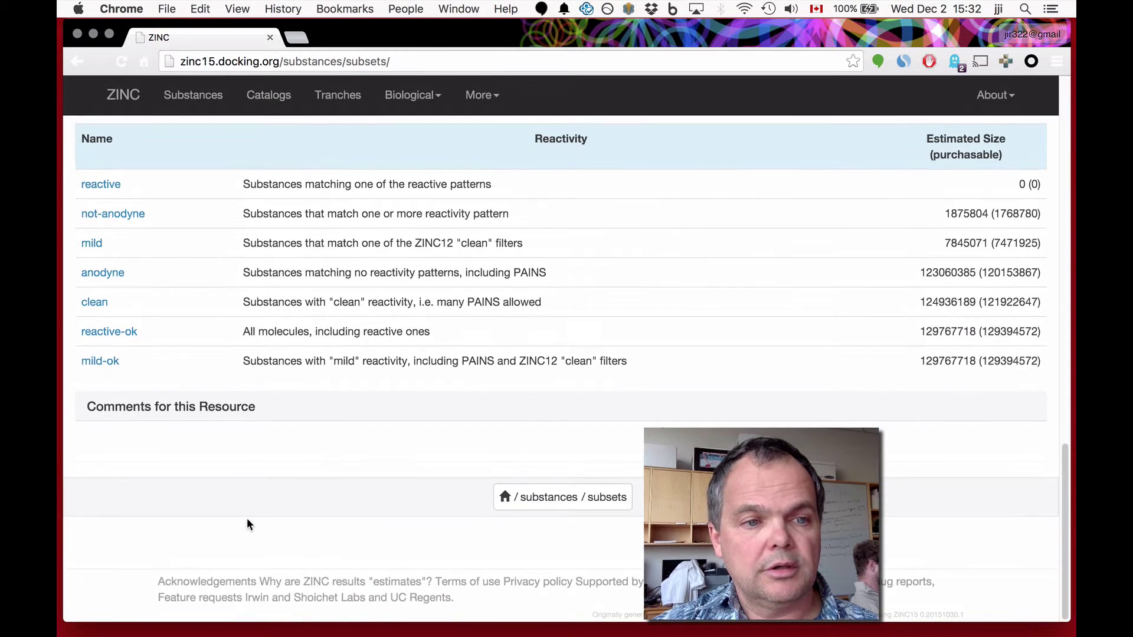
scroll(189, 195, "up", 5)
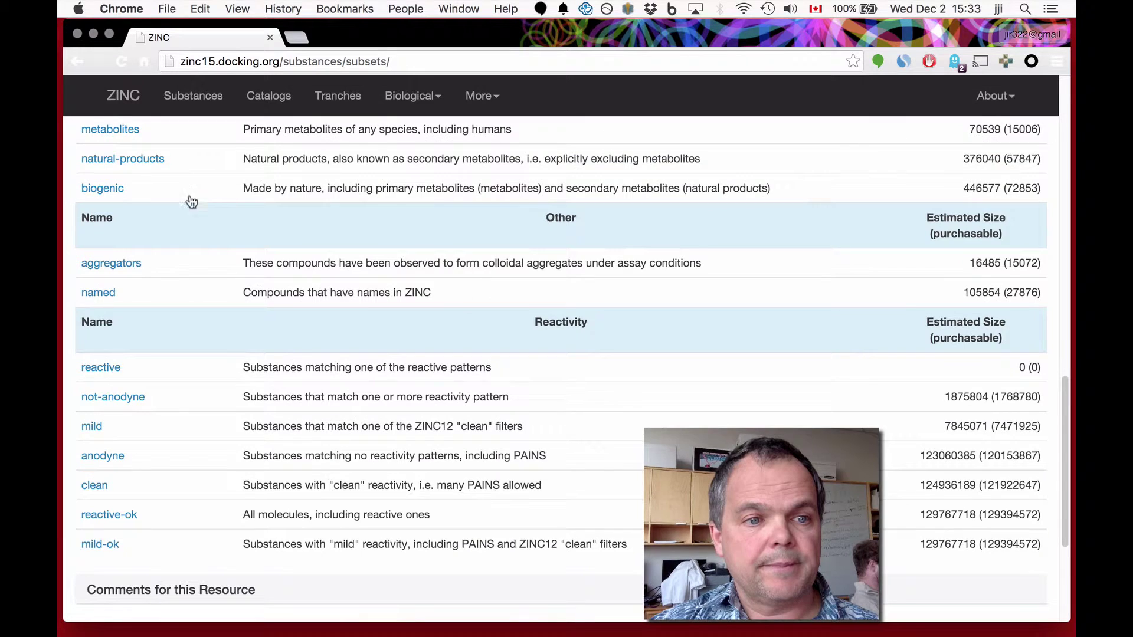
scroll(222, 260, "up", 1)
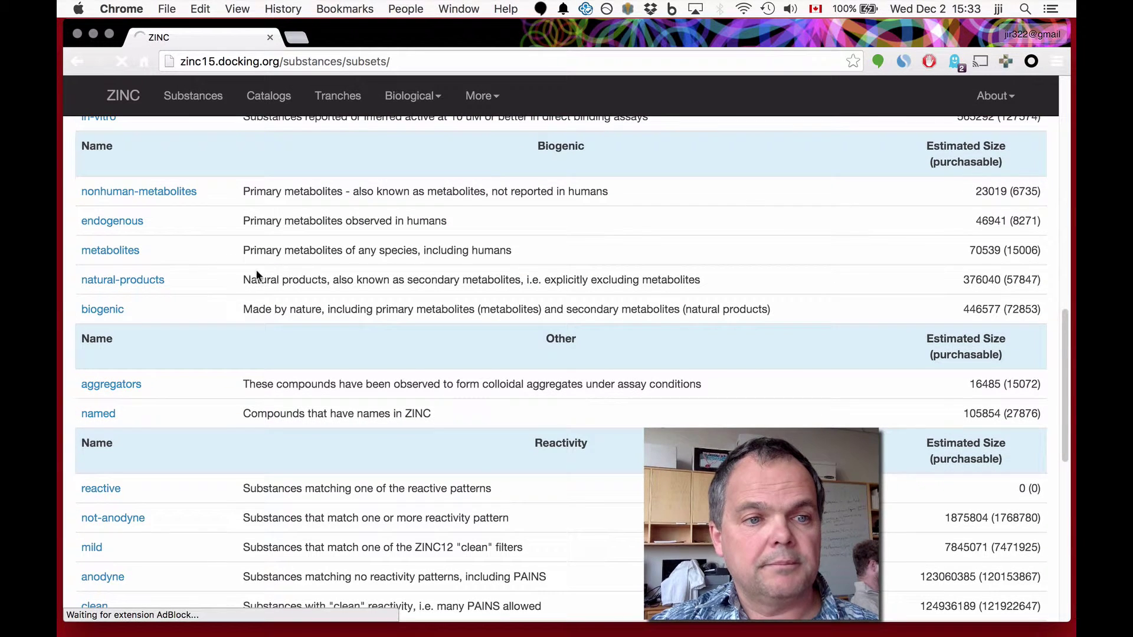
left_click(121, 252)
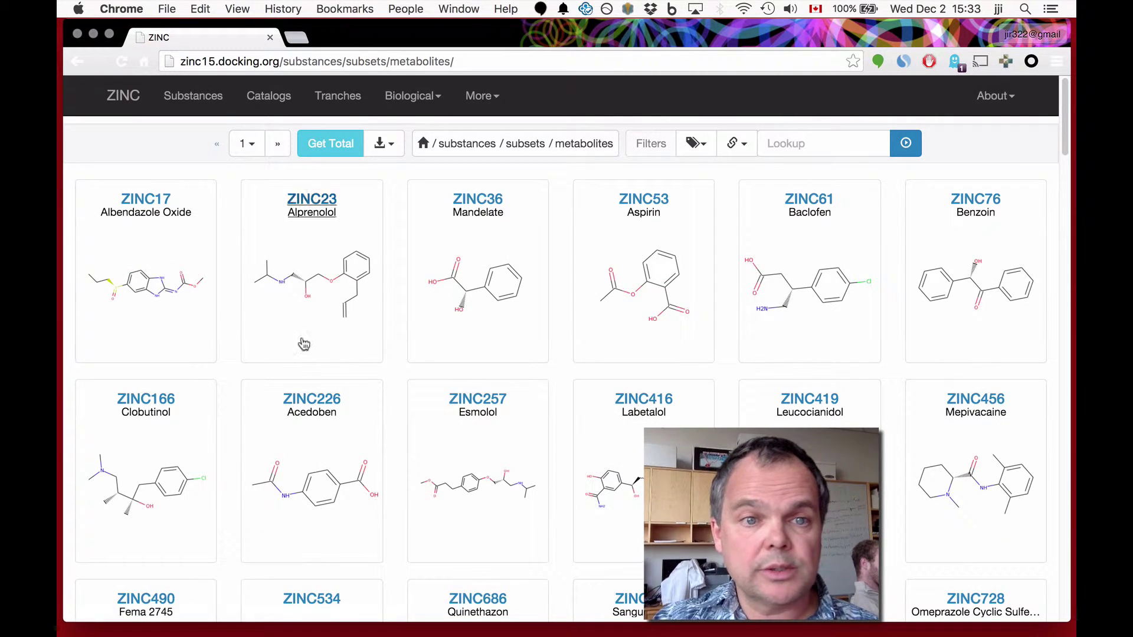
Get the metabolites total, then add the For Sale availability subset to the listing
left_click(332, 146)
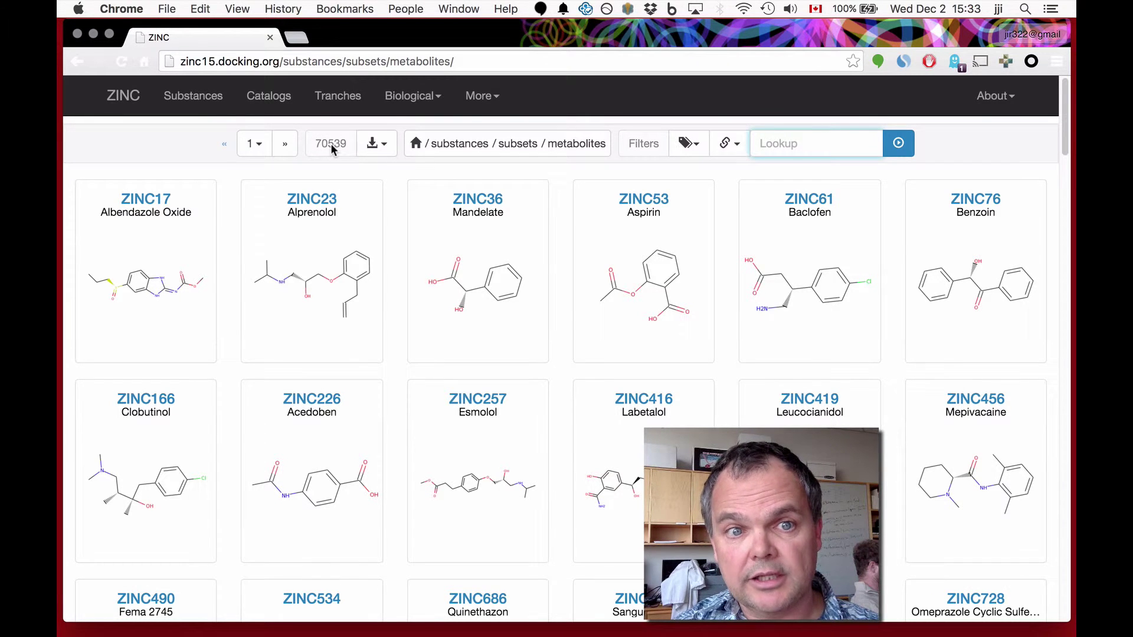
left_click(695, 143)
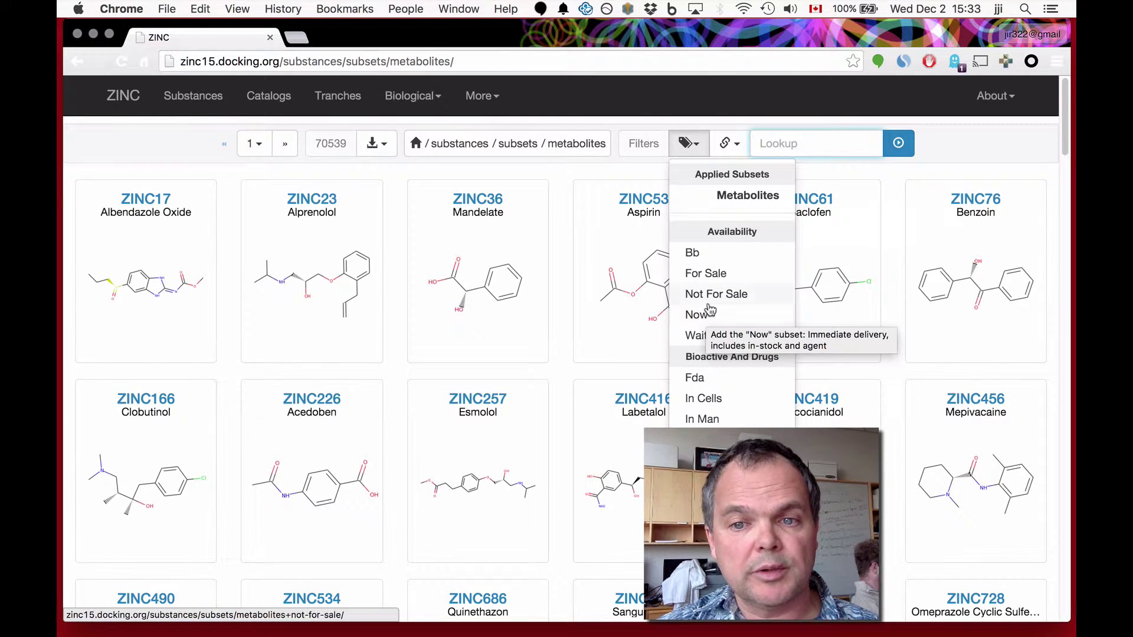
left_click(706, 274)
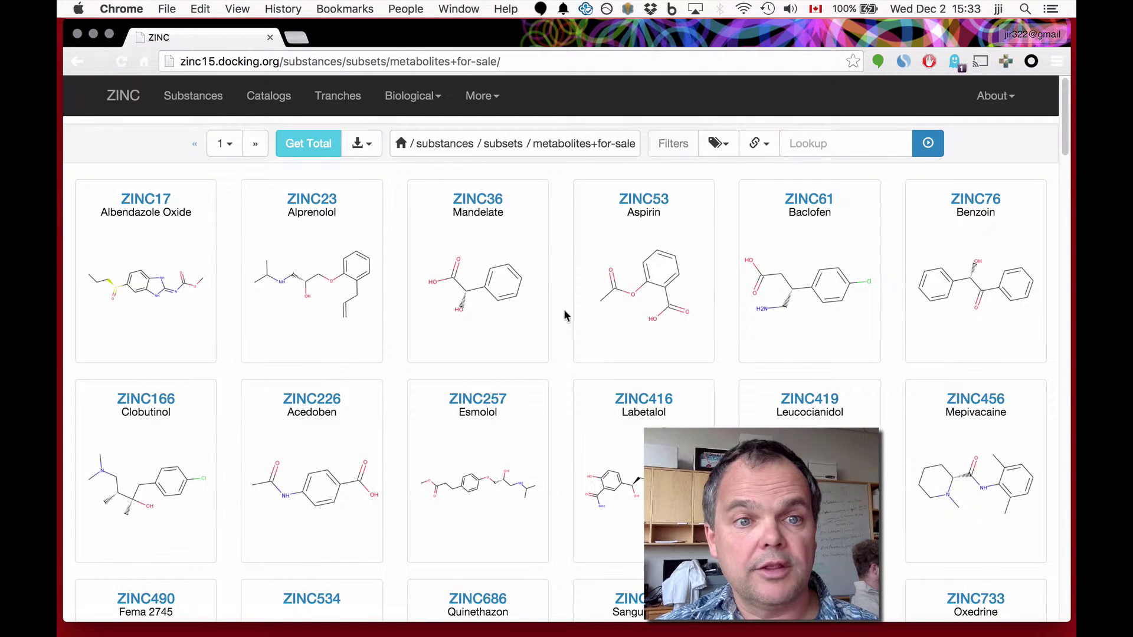
Count the 15006 for-sale metabolites, add the Fda subset, and scroll the 399 results
left_click(319, 151)
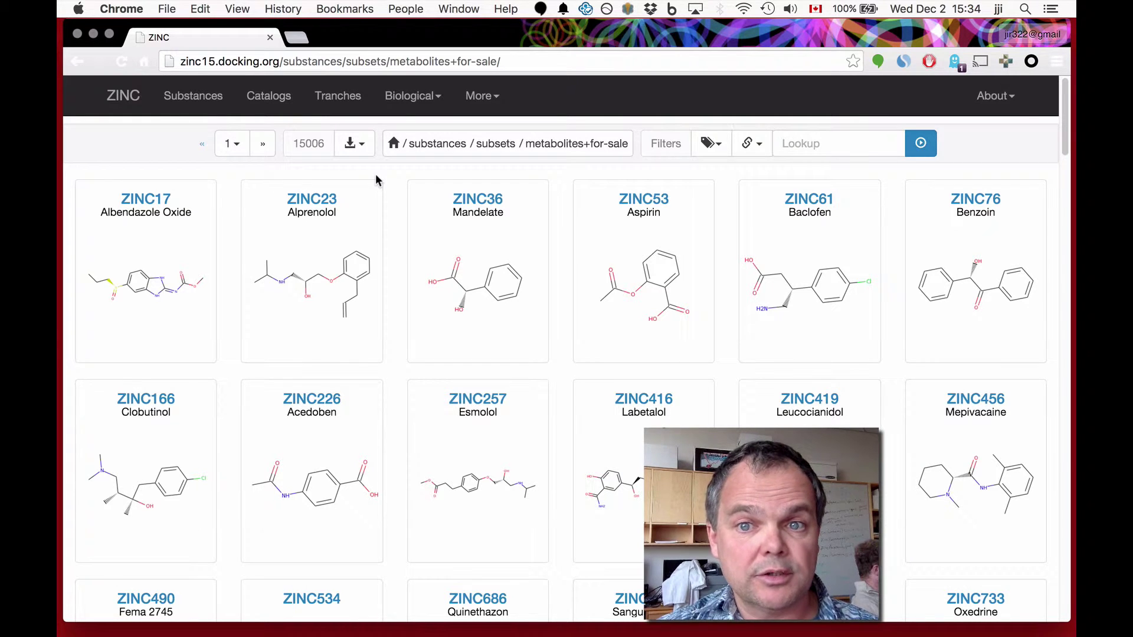
left_click(719, 143)
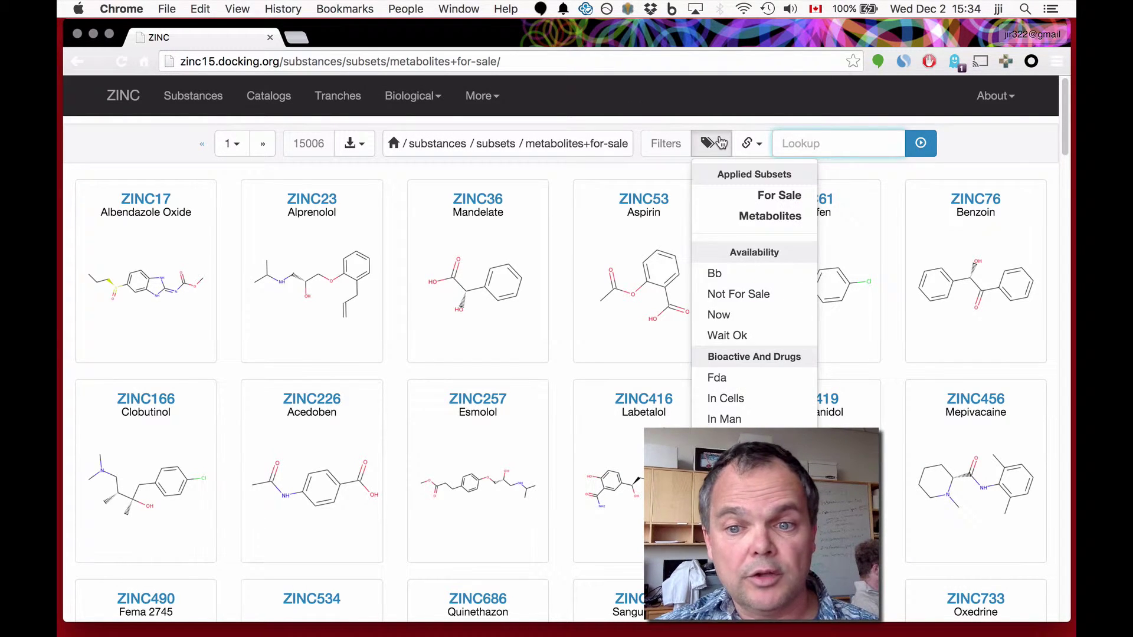
left_click(718, 378)
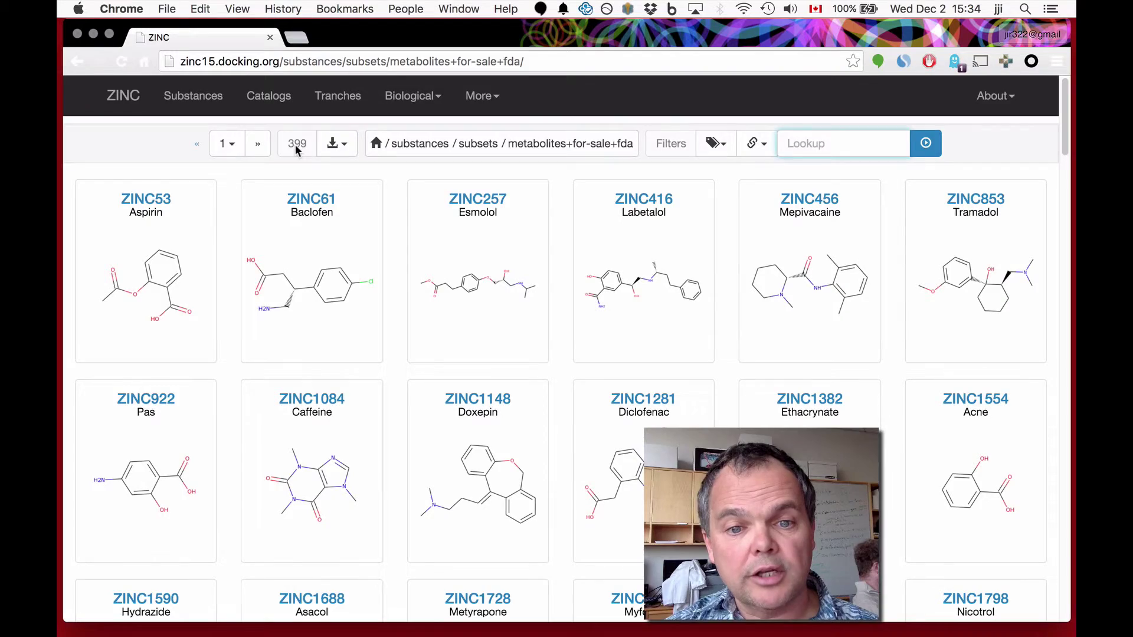
scroll(295, 144, "down", 20)
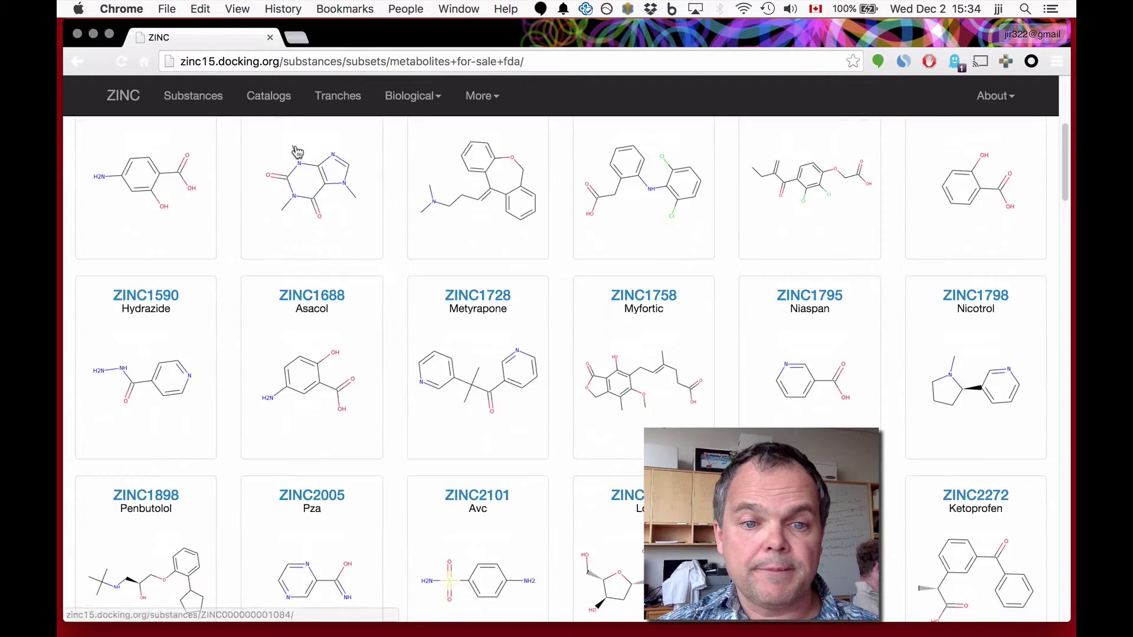
scroll(297, 152, "down", 20)
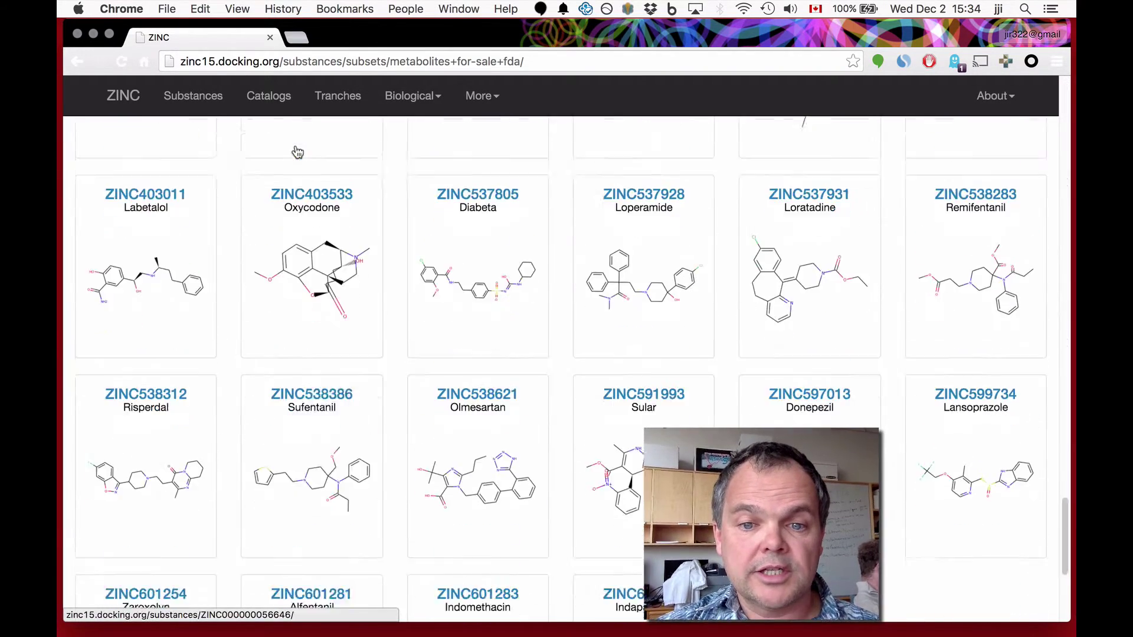
scroll(296, 152, "up", 20)
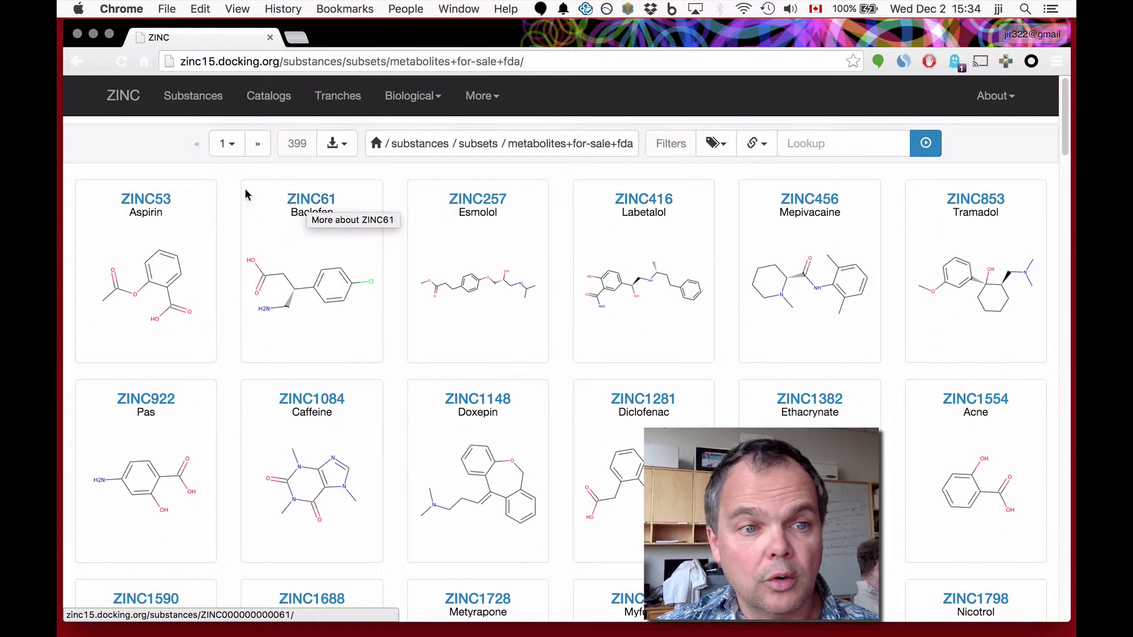
Open Aspirin (ZINC53) and type the Disqus comment 'this molecule is wrong and here is how.'
left_click(151, 201)
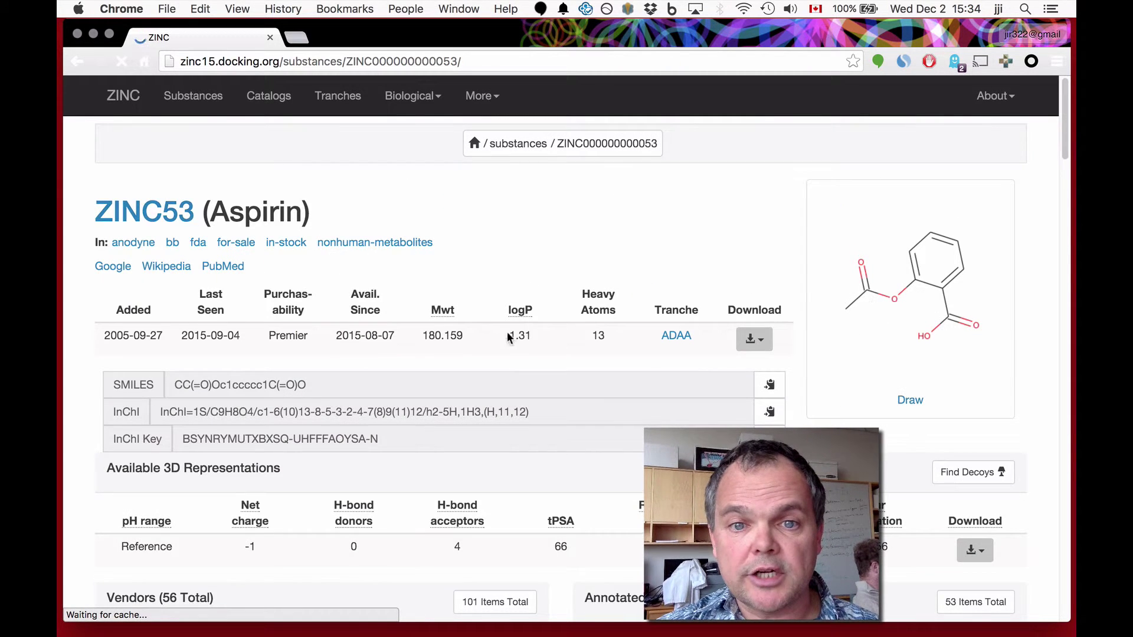
scroll(594, 401, "down", 15)
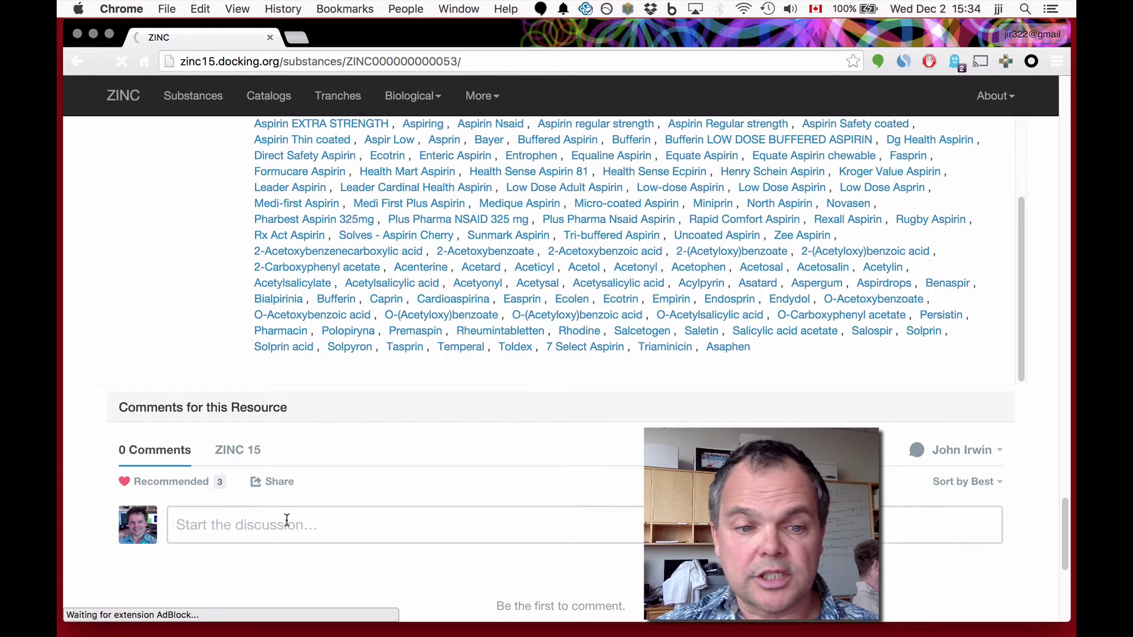
left_click(268, 527)
type("this molecule")
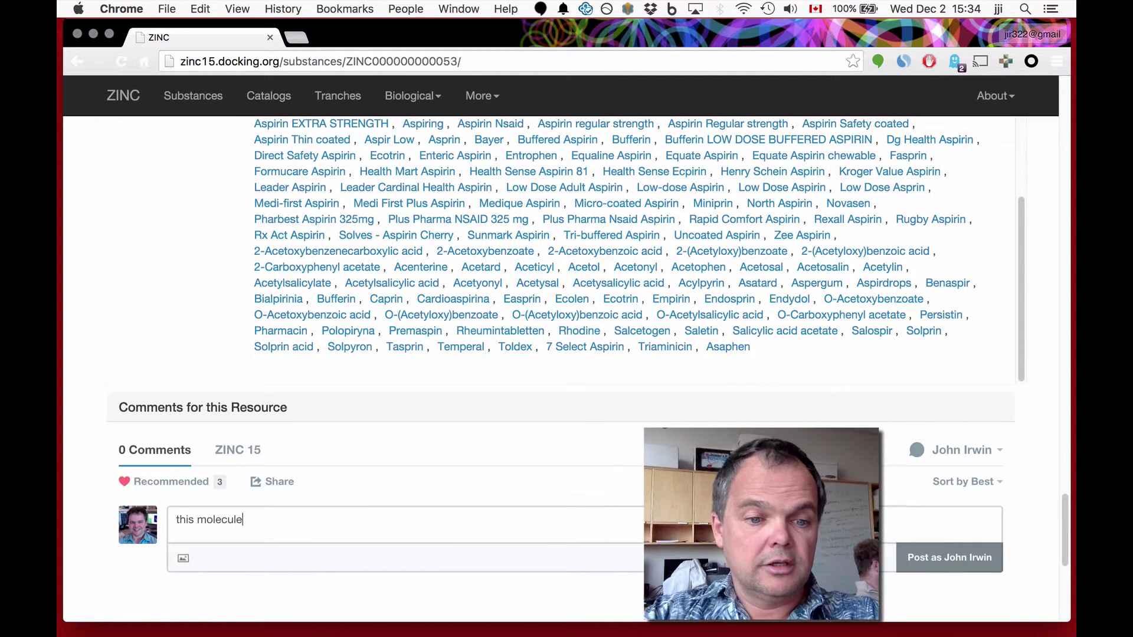
type(" is wrong and here is how.")
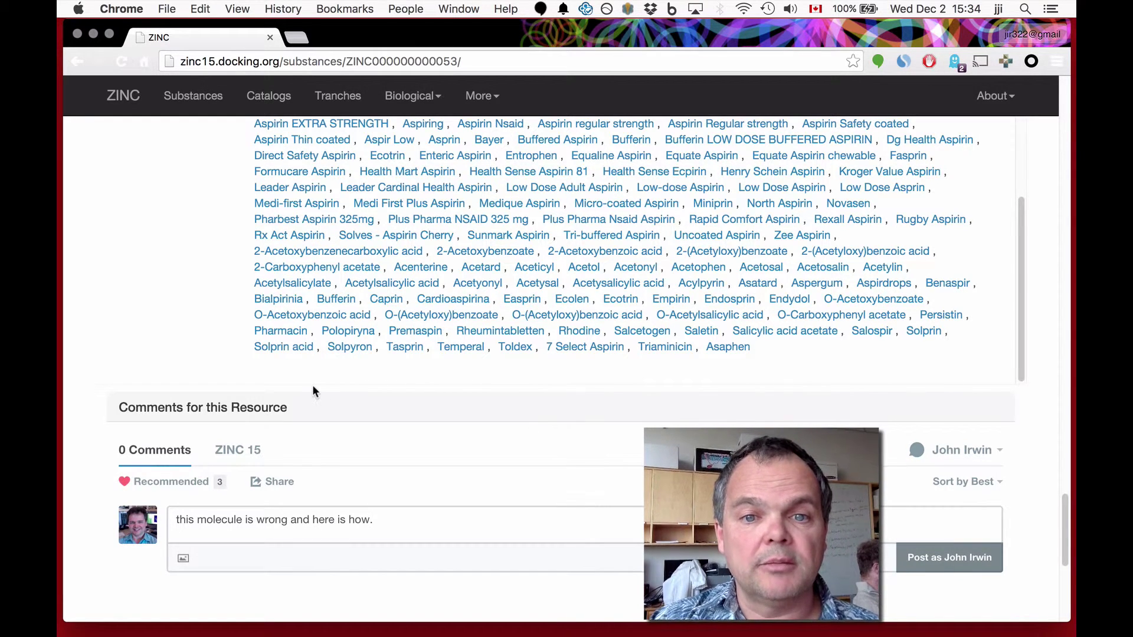
scroll(313, 384, "up", 4)
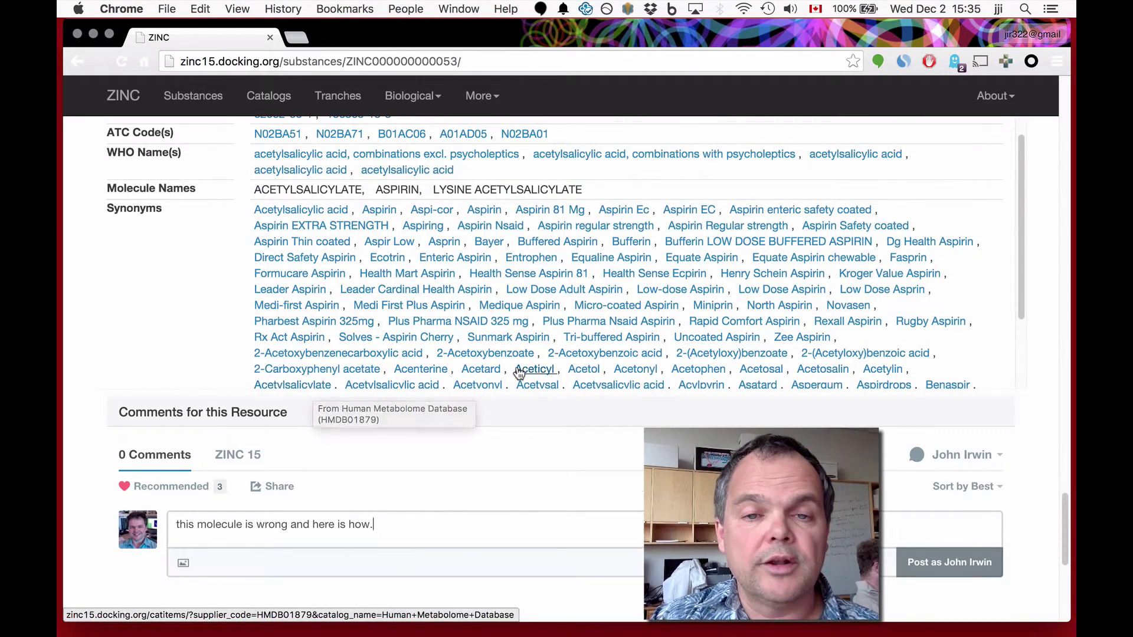
key("ctrl+Right")
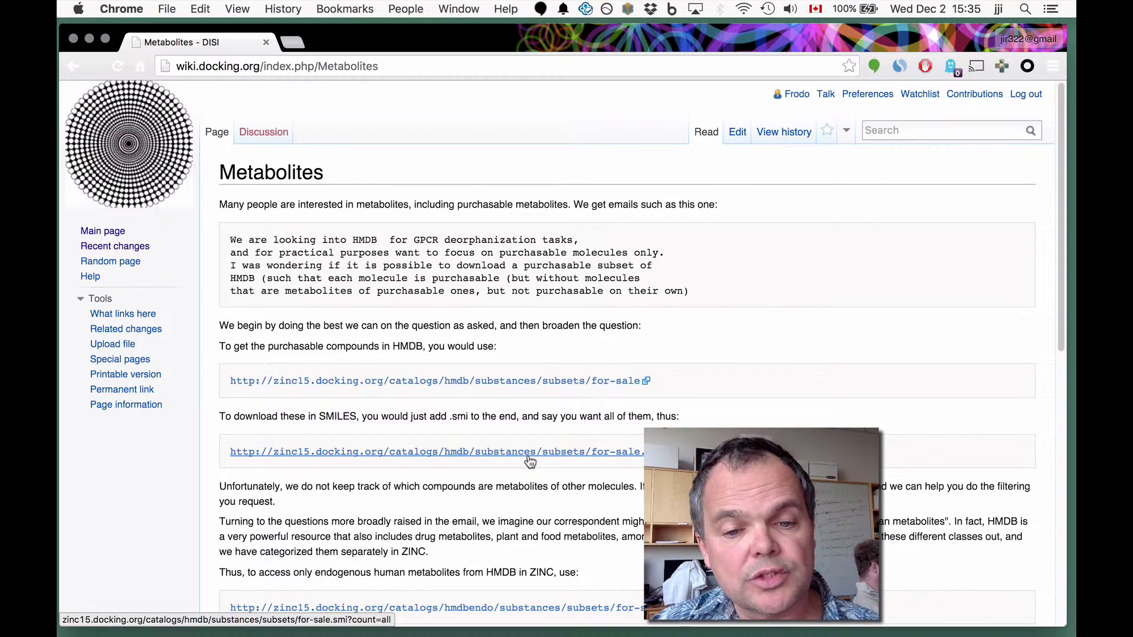
Go to the DISI wiki Main Page
scroll(530, 461, "down", 15)
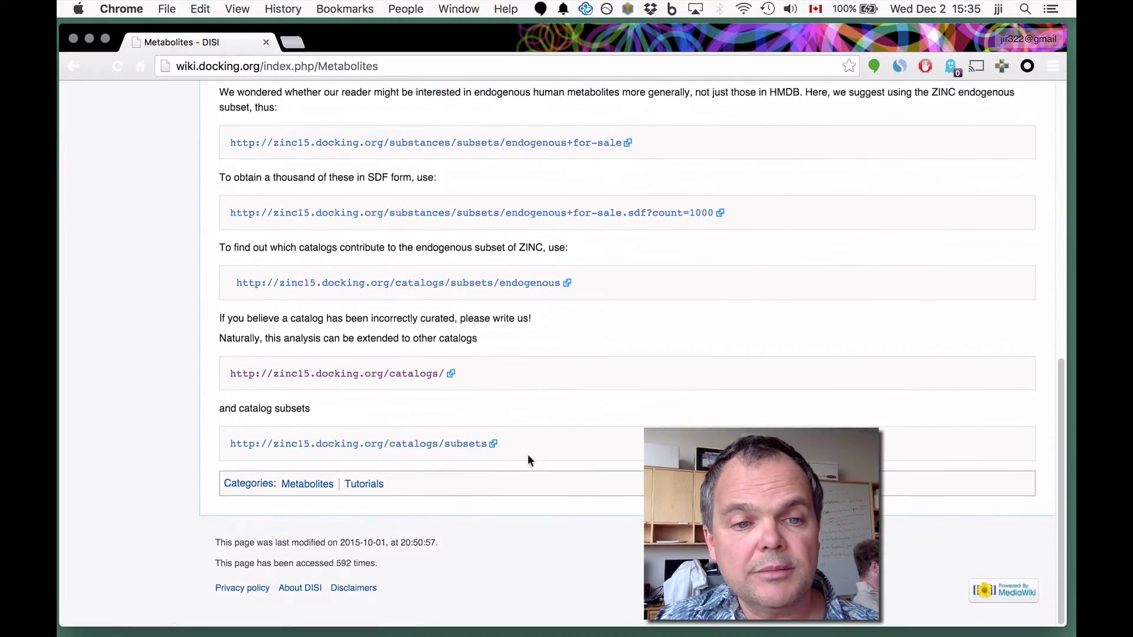
scroll(529, 460, "up", 15)
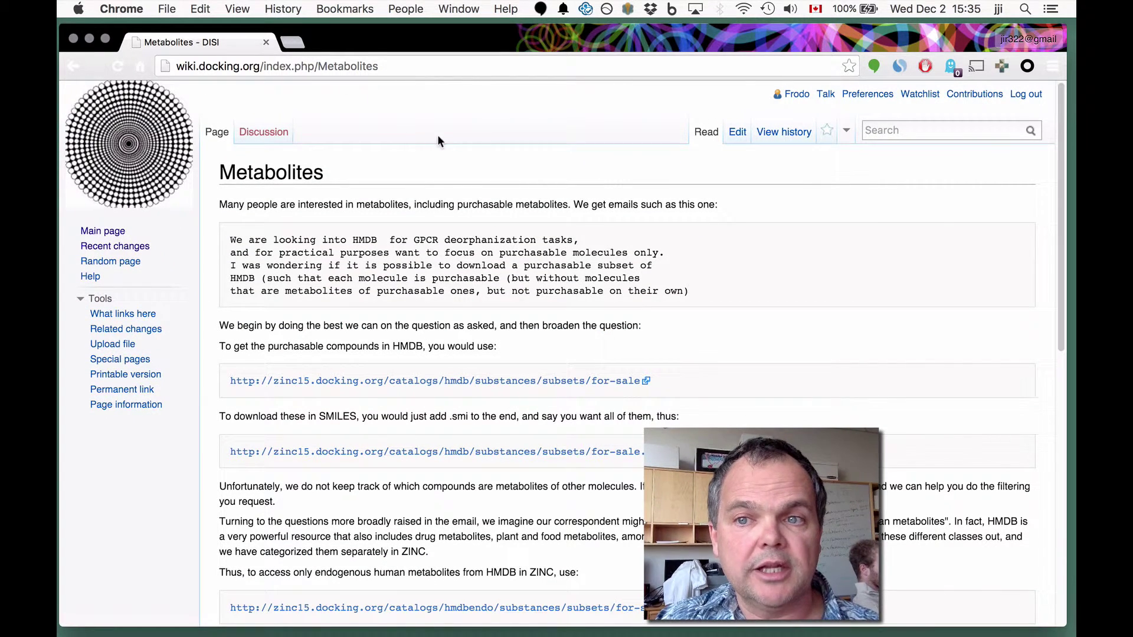
left_click(88, 148)
Search the wiki for 'metabolites', correcting the misspelled query
left_click(874, 130)
type("mettesaboli")
key("Left")
key("Left")
key("Left")
key("Left")
key("Left")
type("tes")
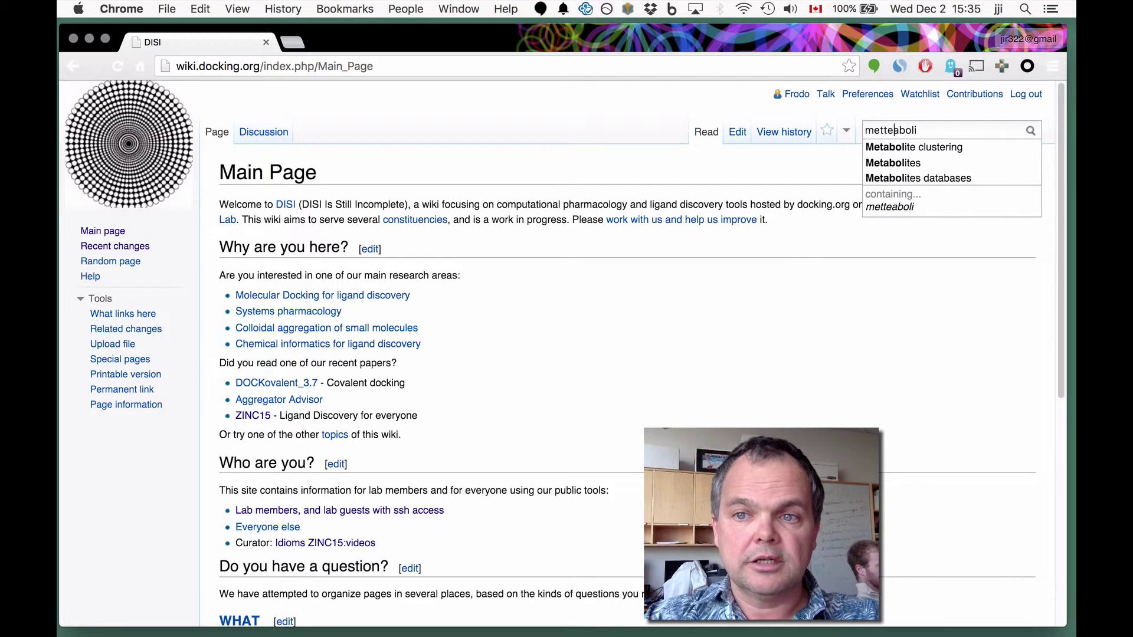
key("Return")
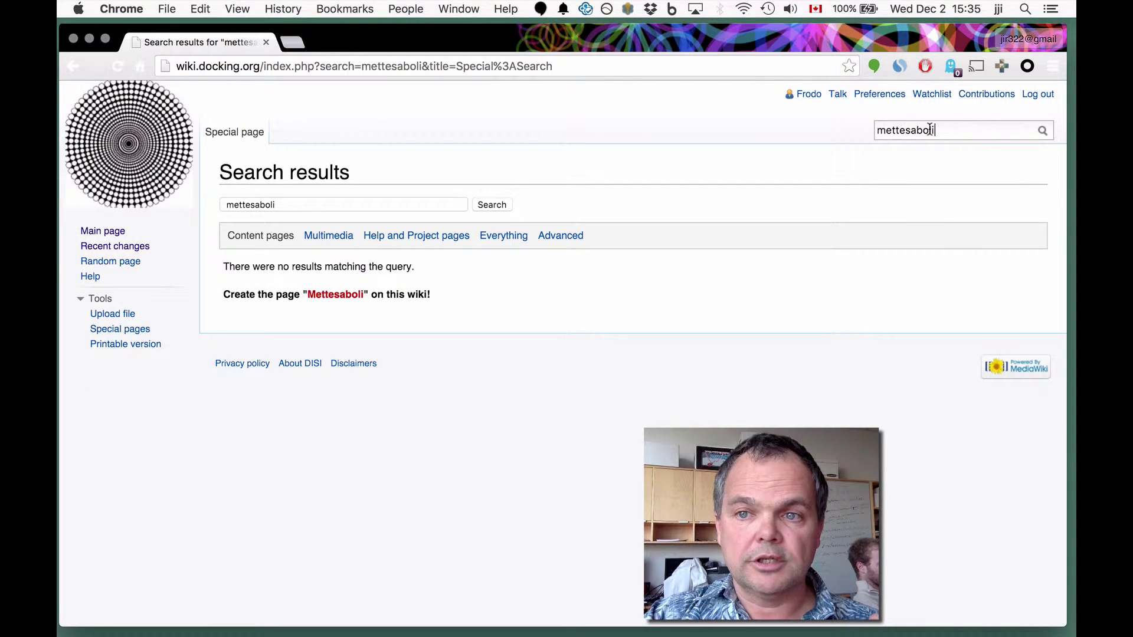
left_click_drag(940, 130, 816, 122)
type("metabolites")
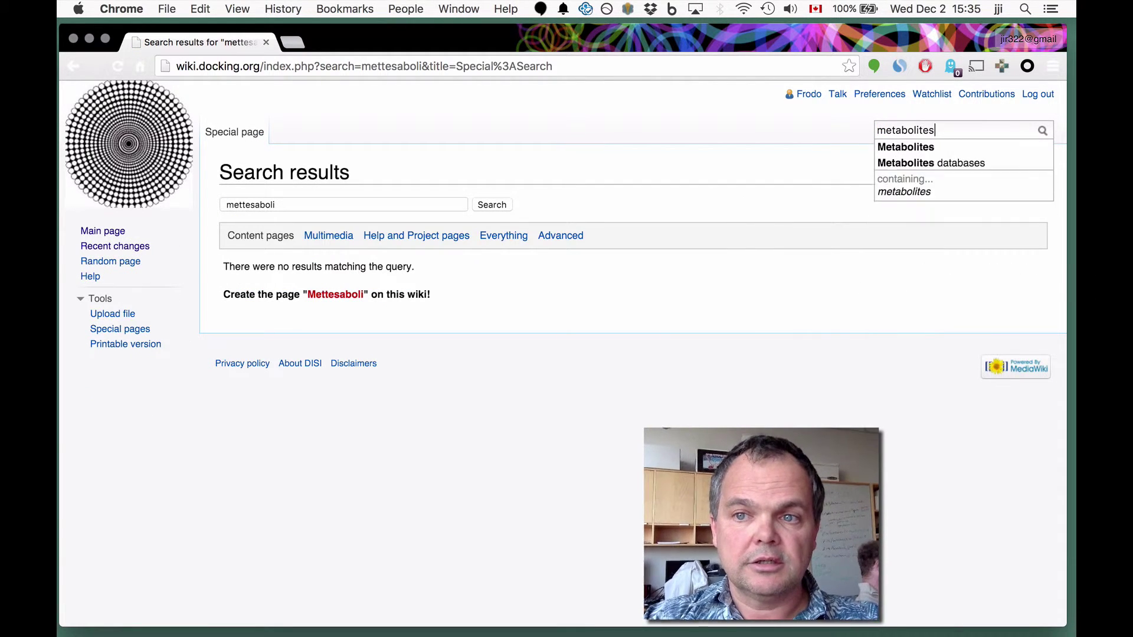
key("Return")
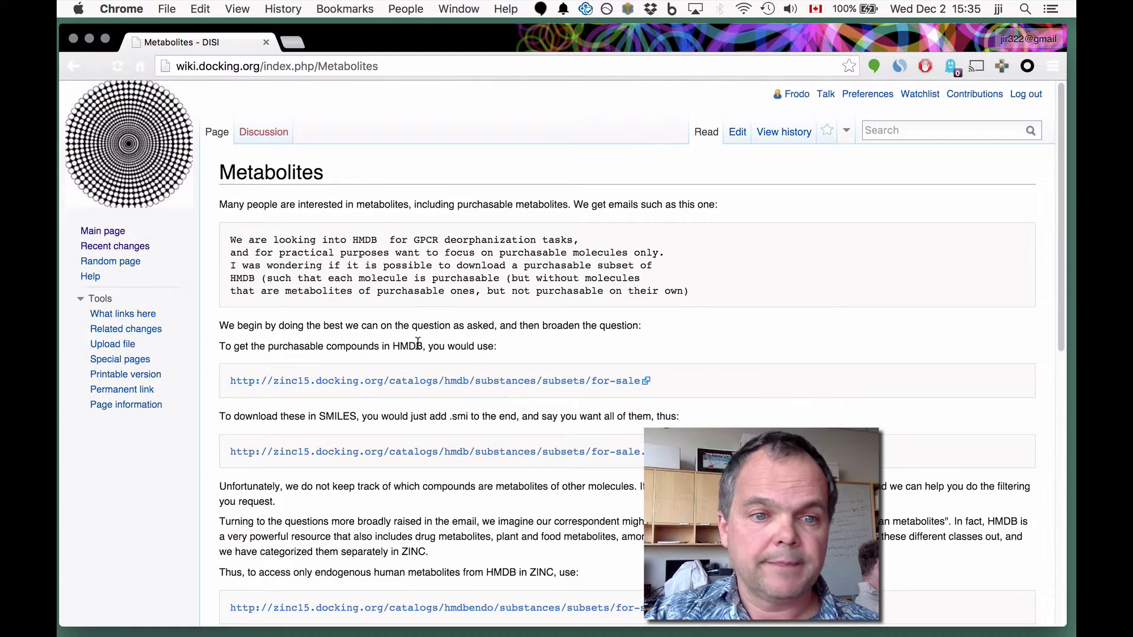